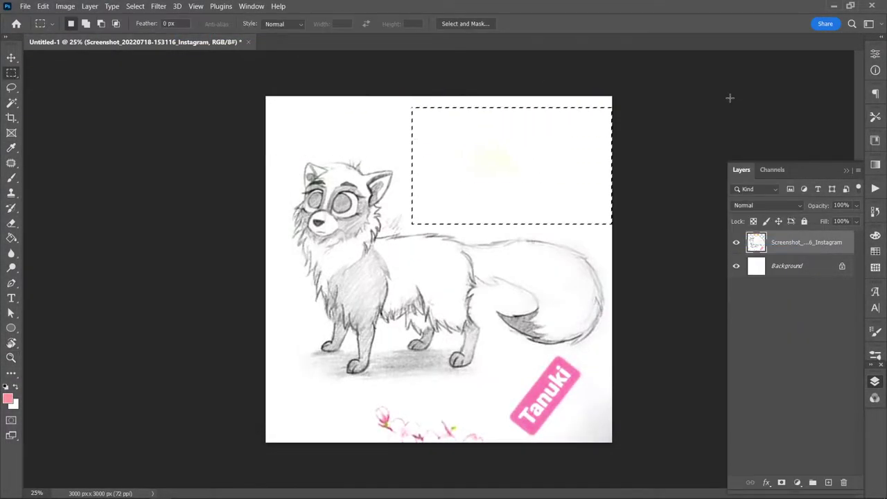
Step: Lock the faded sketch layer and undo a stray stroke
right_click(803, 242)
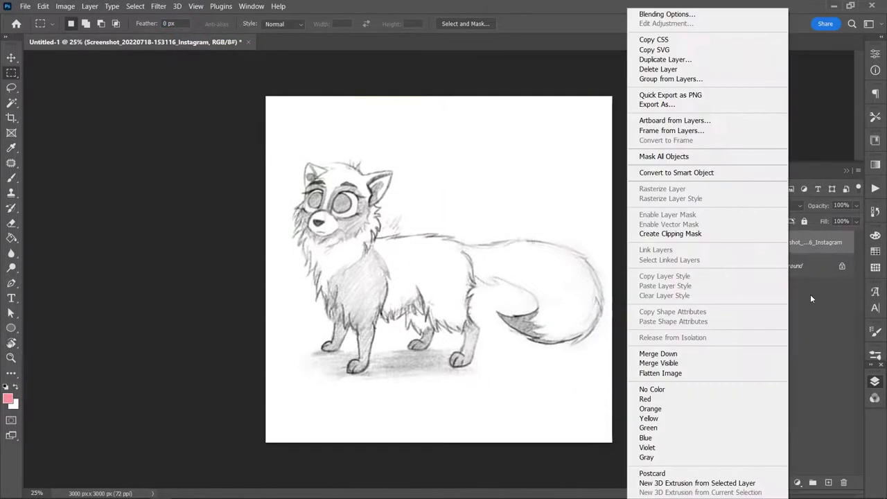
left_click(844, 268)
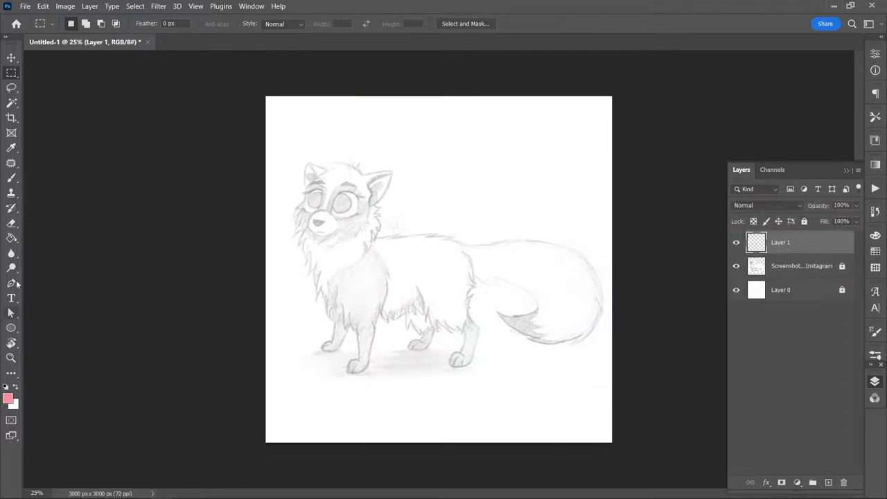
left_click_drag(440, 192, 475, 164)
key("ctrl+z")
Step: Set the brush size to 6 px and test it with strokes that are undone
left_click(79, 23)
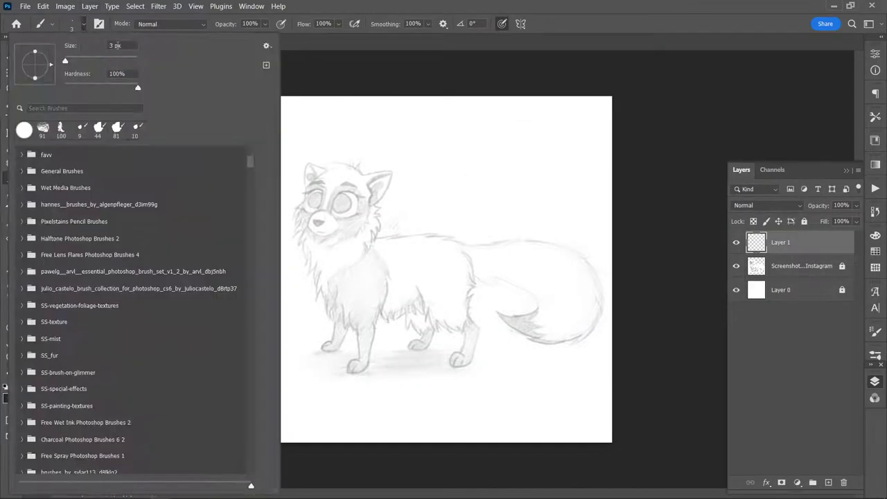
type("6")
key("Return")
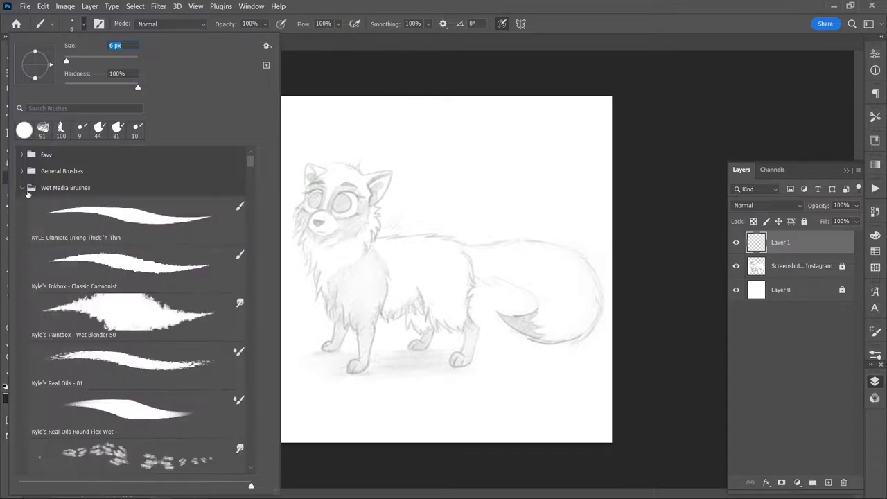
left_click_drag(471, 149, 350, 243)
key("ctrl+z")
left_click_drag(445, 149, 453, 198)
key("ctrl+z")
scroll(287, 283, "up", 4)
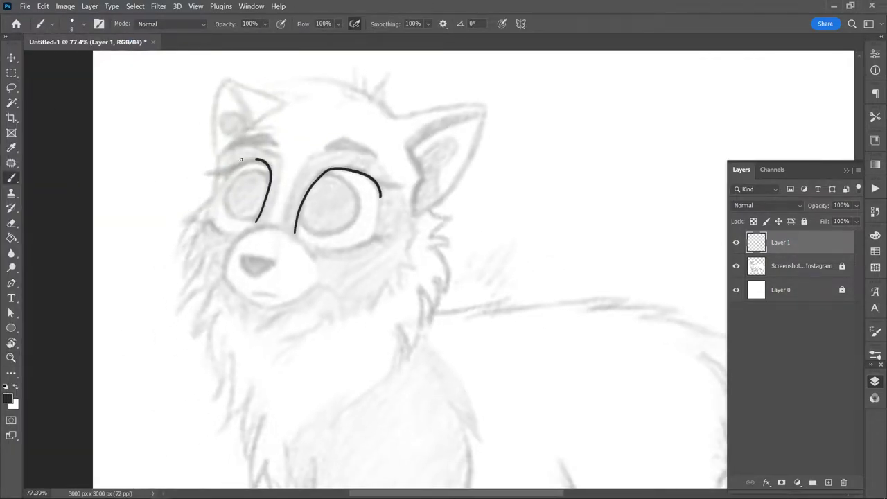
Step: Make brush size follow pen pressure, undoing a trial ear stroke and switching between Eraser and Brush
left_click(501, 23)
left_click_drag(487, 131, 455, 231)
key("ctrl+z")
key("ctrl+z")
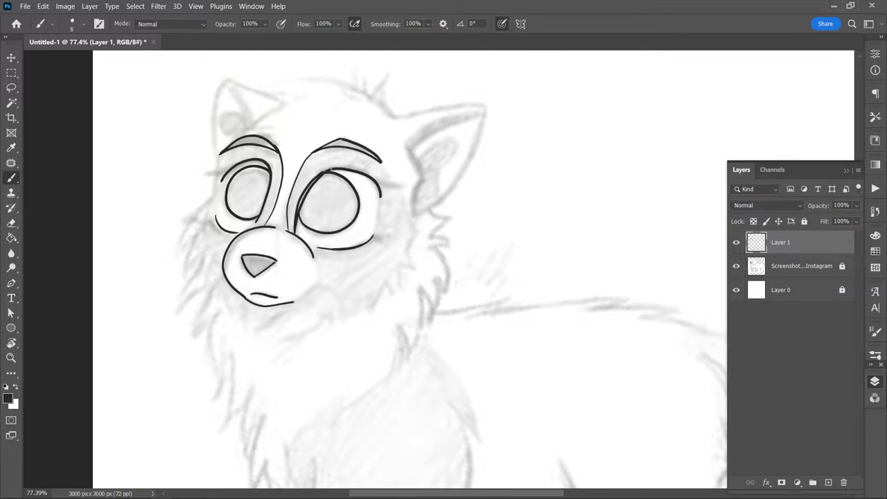
key("e")
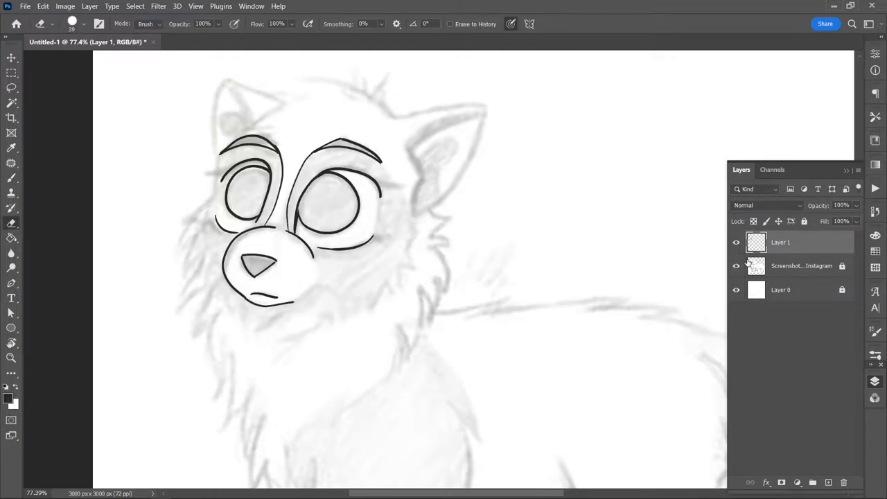
key("b")
key("e")
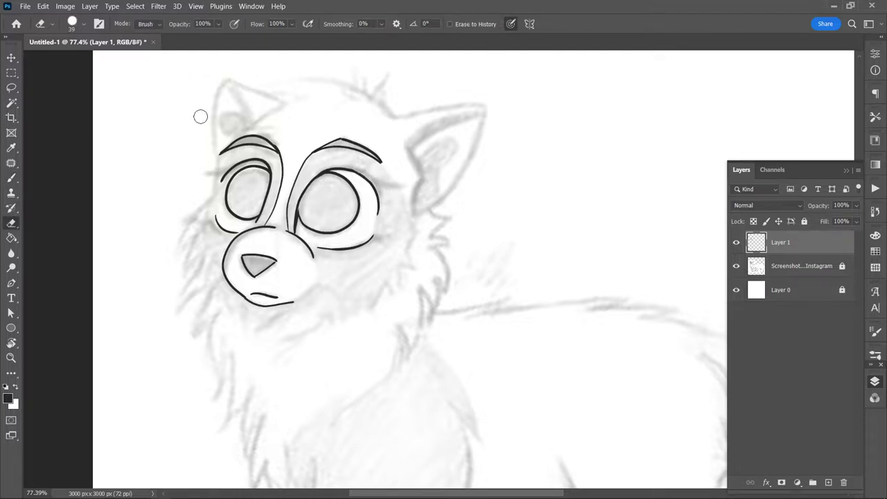
key("b")
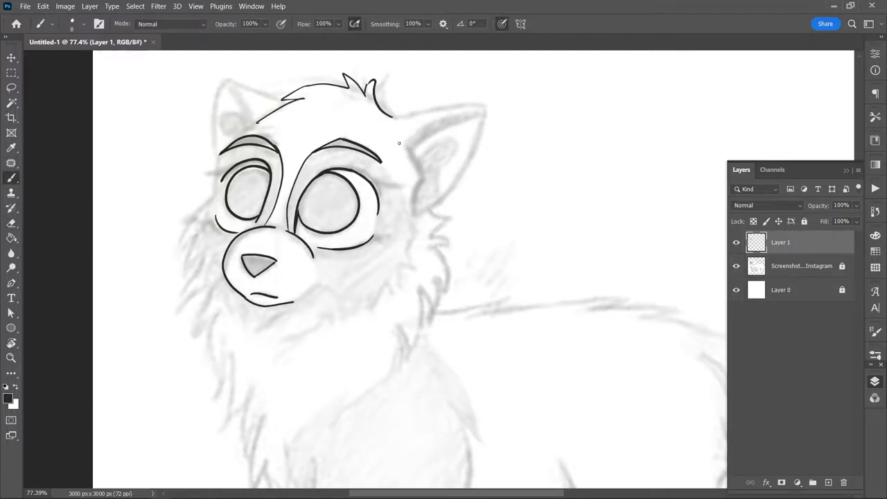
Step: Ink the head top, left side, right ear and jagged fur on both cheeks
left_click_drag(215, 154, 212, 205)
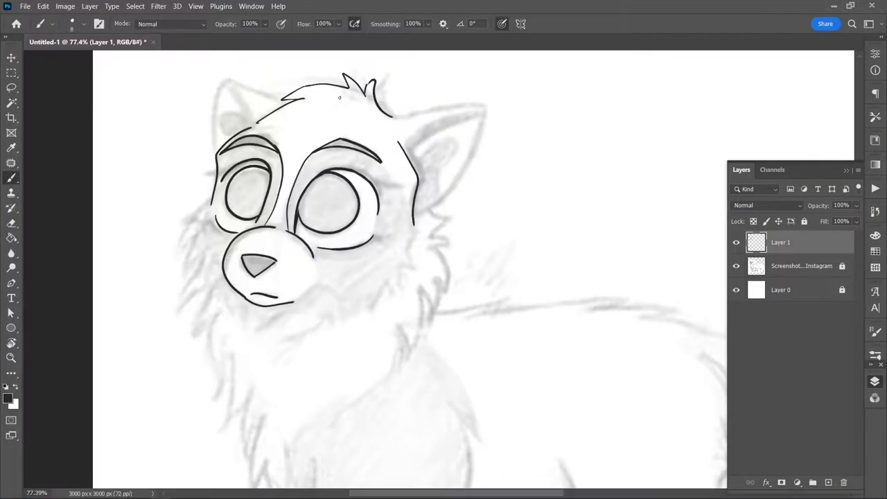
left_click_drag(485, 105, 413, 222)
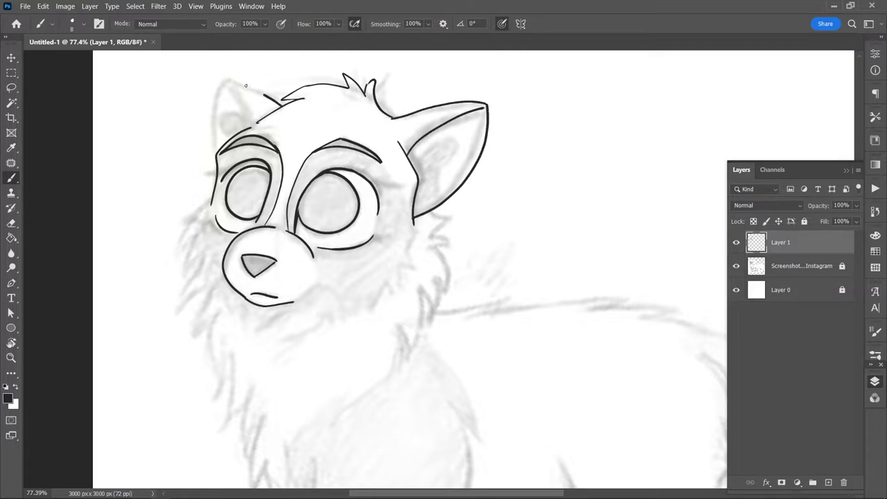
left_click_drag(205, 199, 208, 296)
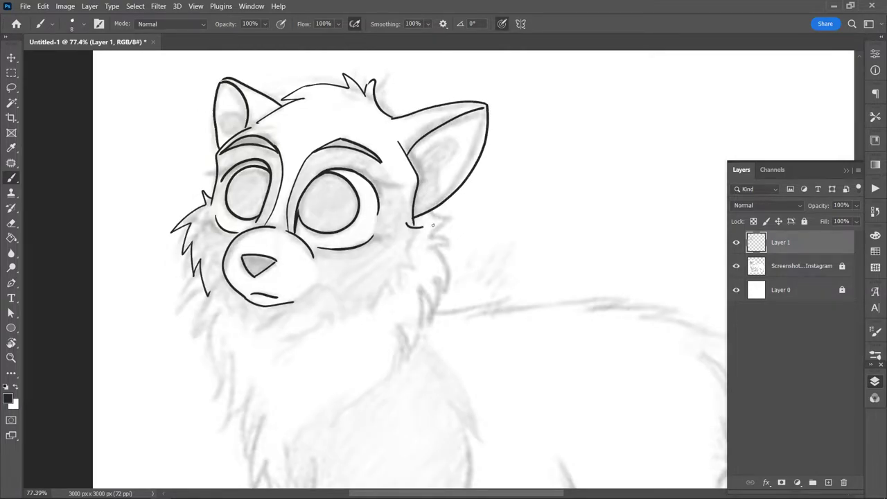
left_click_drag(406, 226, 374, 303)
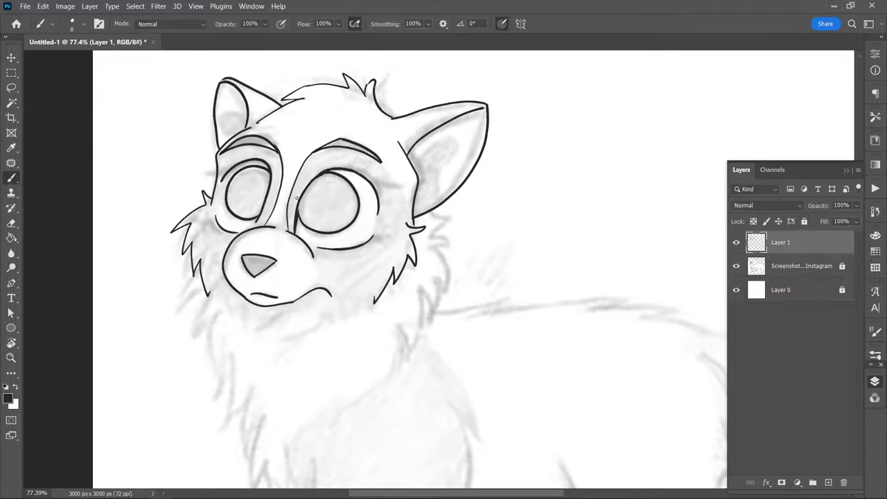
left_click_drag(392, 116, 290, 100)
key("e")
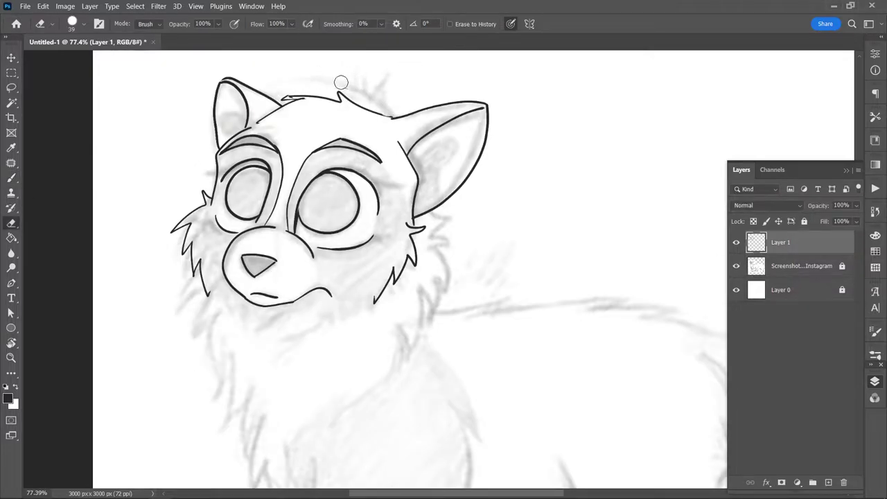
key("b")
Step: Add fur beside the right cheek and zigzag fur down the left cheek and neck
scroll(416, 243, "down", 3)
left_click_drag(441, 167, 470, 201)
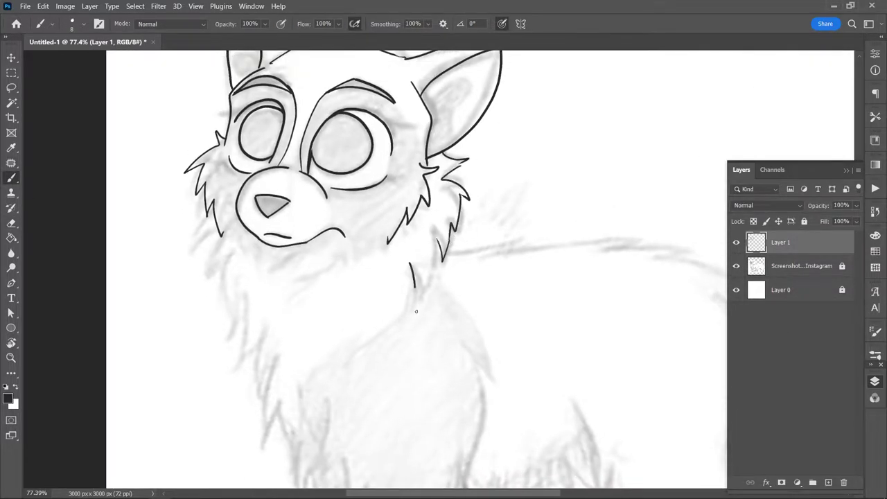
left_click_drag(185, 228, 232, 341)
key("e")
key("b")
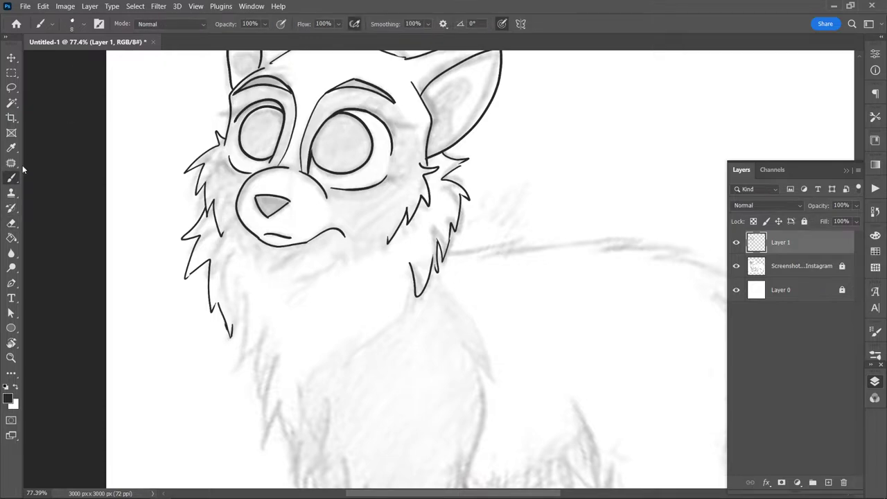
left_click_drag(274, 363, 239, 340)
Step: Ink the first two paws and their leg lines
scroll(240, 341, "down", 5)
left_click_drag(252, 287, 239, 316)
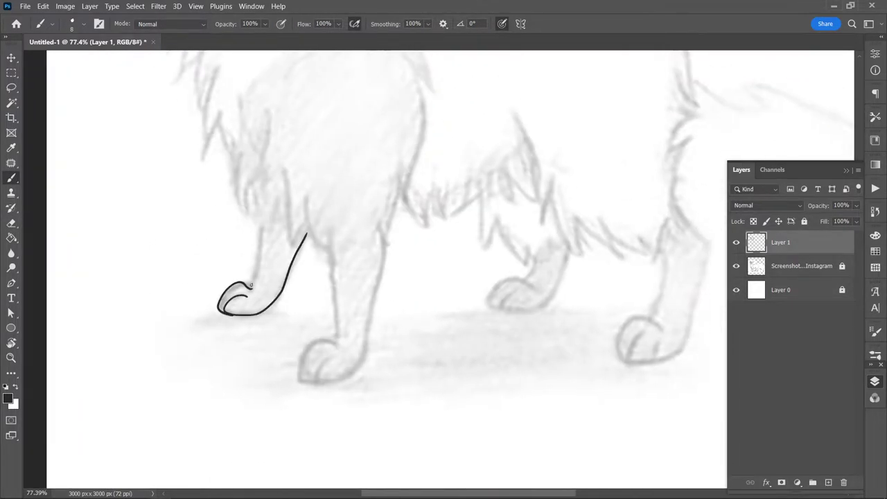
left_click_drag(251, 287, 260, 223)
left_click_drag(308, 346, 337, 345)
left_click_drag(315, 382, 364, 352)
left_click_drag(365, 352, 388, 252)
key("ctrl+z")
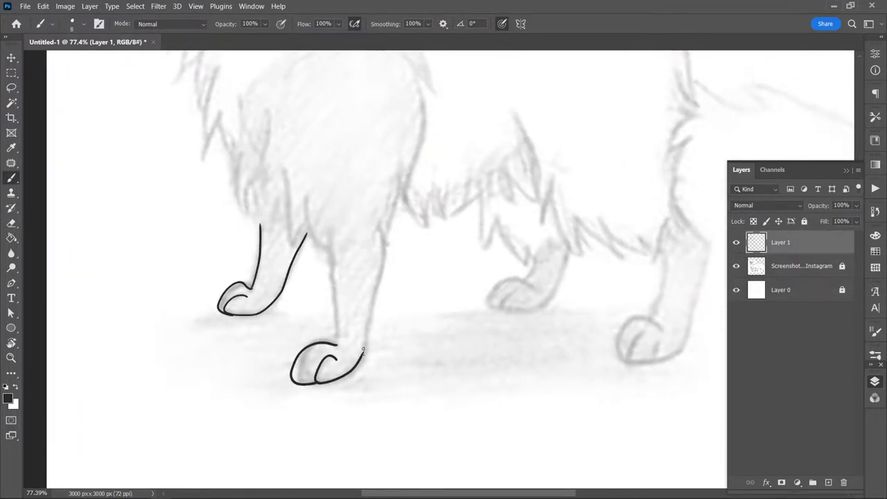
left_click_drag(363, 354, 386, 252)
left_click_drag(380, 233, 388, 253)
mouse_move(494, 275)
left_mouse_down()
mouse_move(427, 274)
mouse_move(508, 265)
left_mouse_up()
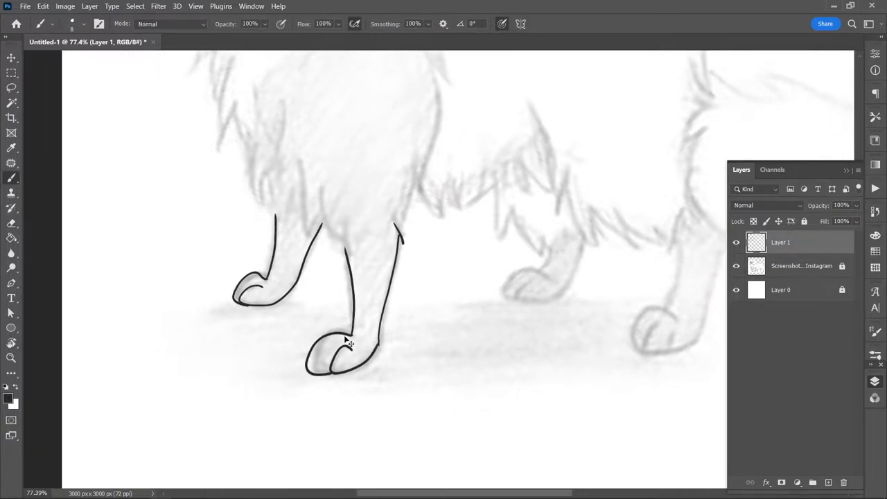
Step: Fix the second paw's toes, then ink the third paw, back paw and back leg
key("e")
key("b")
mouse_move(317, 364)
left_mouse_down()
mouse_move(360, 339)
mouse_move(331, 372)
left_mouse_up()
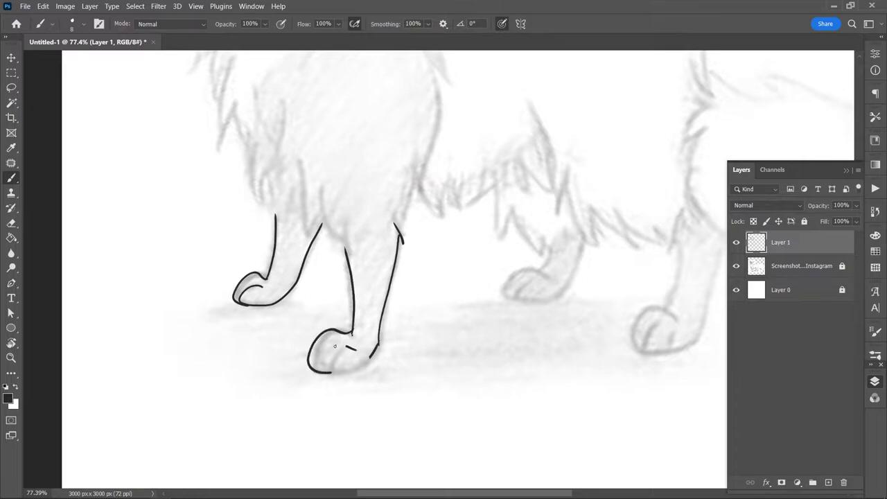
key("ctrl+z")
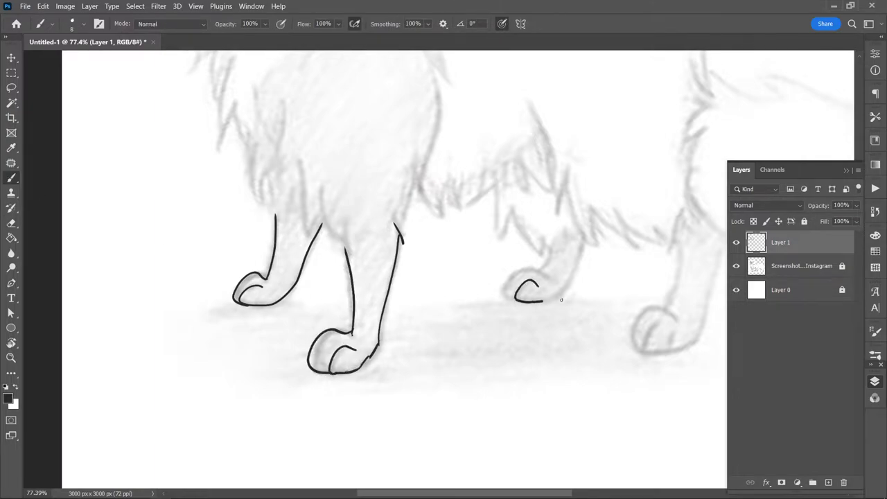
left_click_drag(543, 301, 583, 236)
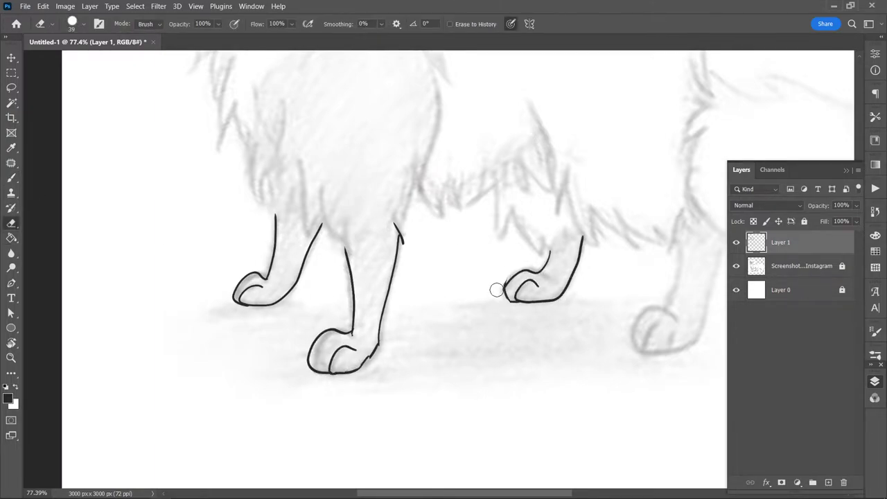
scroll(513, 291, "right", 3)
left_click_drag(559, 316, 509, 341)
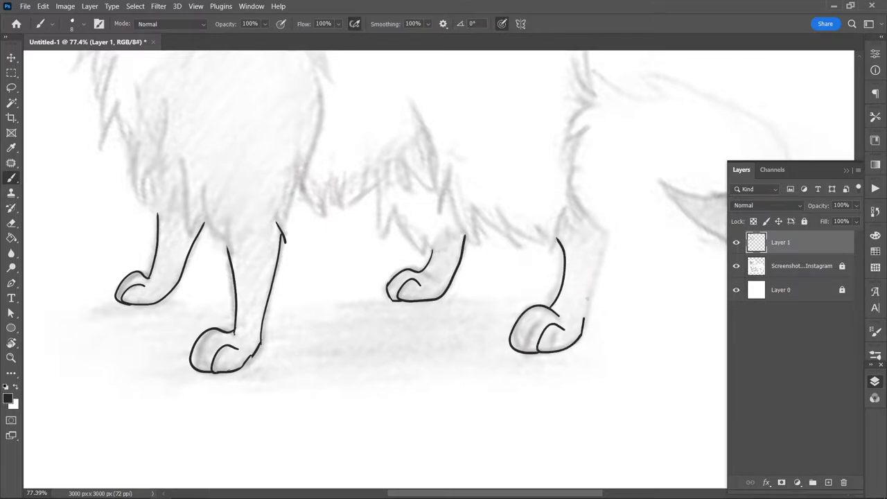
left_click_drag(584, 318, 573, 173)
Step: Draw the first chest contour line
scroll(395, 184, "up", 2)
scroll(395, 183, "left", 2)
left_click_drag(414, 161, 379, 336)
scroll(377, 286, "up", 2)
scroll(377, 286, "right", 3)
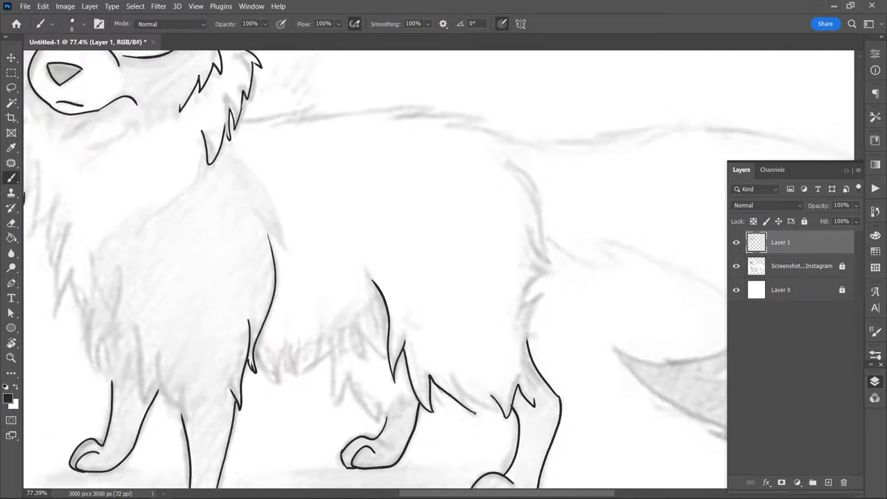
Step: Ink the chest and belly fur outline with tufts and zigzag fur under the belly
scroll(474, 413, "up", 1)
scroll(474, 413, "right", 2)
left_click_drag(432, 201, 461, 310)
scroll(369, 311, "left", 4)
scroll(369, 312, "down", 2)
left_click_drag(333, 327, 357, 359)
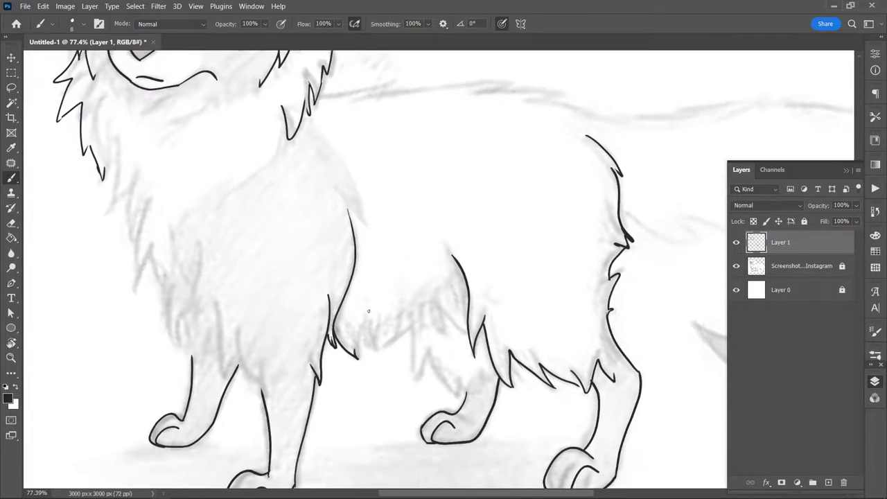
left_click_drag(408, 320, 459, 343)
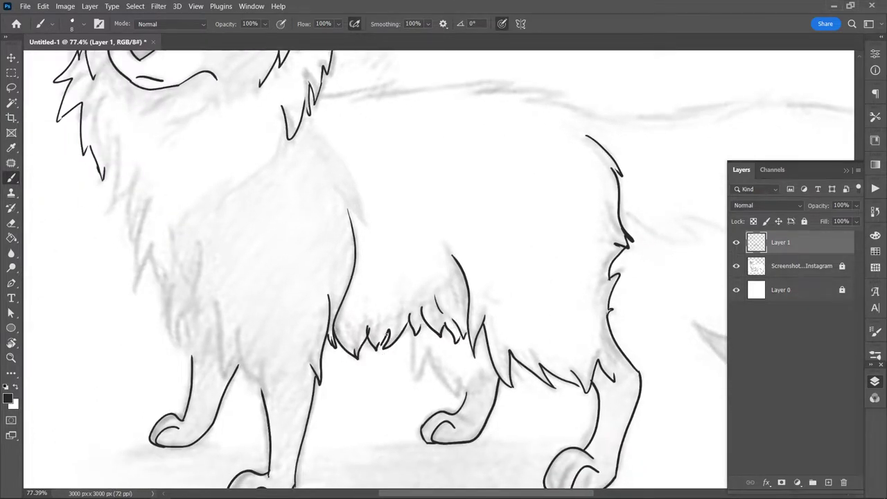
key("e")
key("b")
Step: Add more fur strokes under the belly and on the front and right legs
scroll(575, 277, "up", 2)
scroll(575, 277, "down", 4)
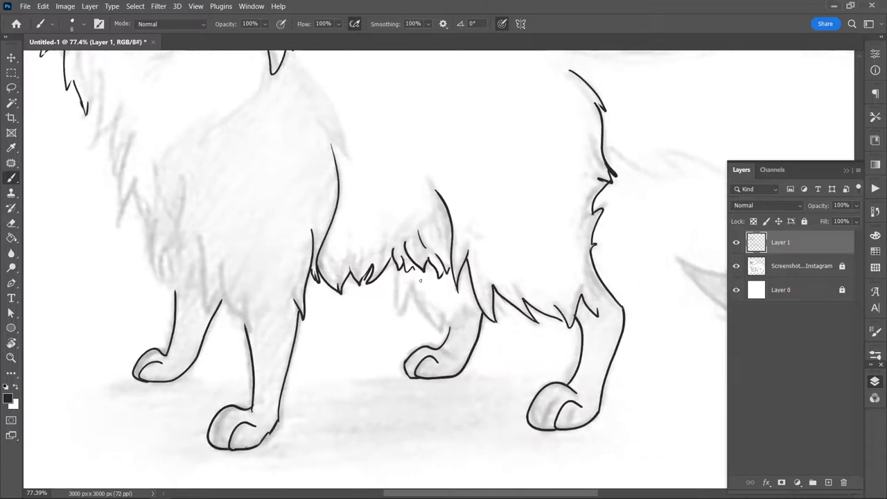
left_click_drag(395, 266, 398, 317)
left_click_drag(406, 298, 424, 322)
key("ctrl+z")
mouse_move(395, 267)
left_mouse_down()
mouse_move(406, 313)
mouse_move(458, 318)
left_mouse_up()
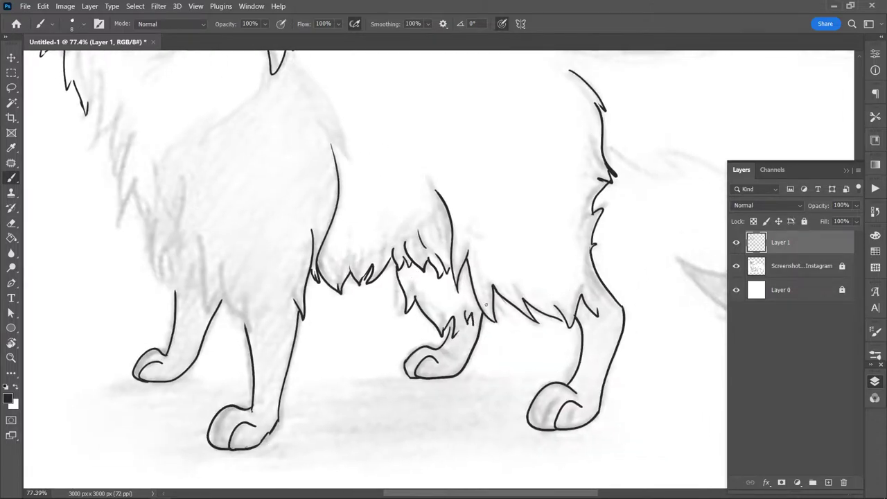
mouse_move(596, 309)
left_mouse_down()
mouse_move(619, 283)
mouse_move(615, 270)
left_mouse_up()
key("e")
key("b")
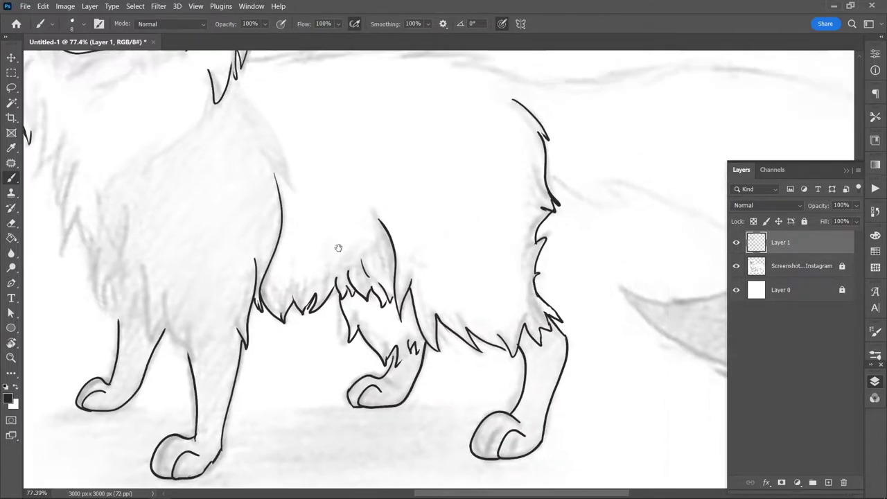
Step: Ink several fur strokes along the left chest and down the front leg
scroll(586, 259, "up", 5)
scroll(253, 290, "down", 3)
left_click_drag(267, 200, 259, 268)
left_click_drag(285, 232, 280, 320)
left_click_drag(298, 277, 282, 345)
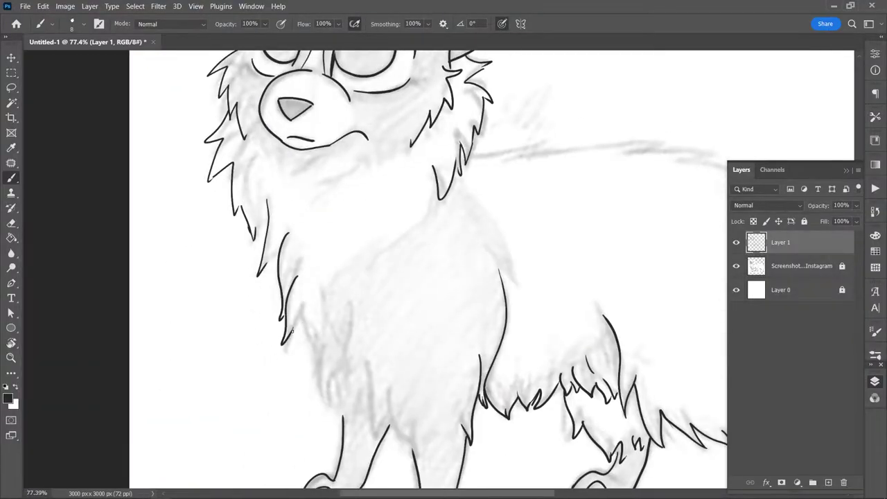
left_click_drag(350, 309, 326, 414)
left_click_drag(360, 374, 339, 427)
left_click_drag(367, 374, 383, 447)
left_click_drag(302, 305, 291, 367)
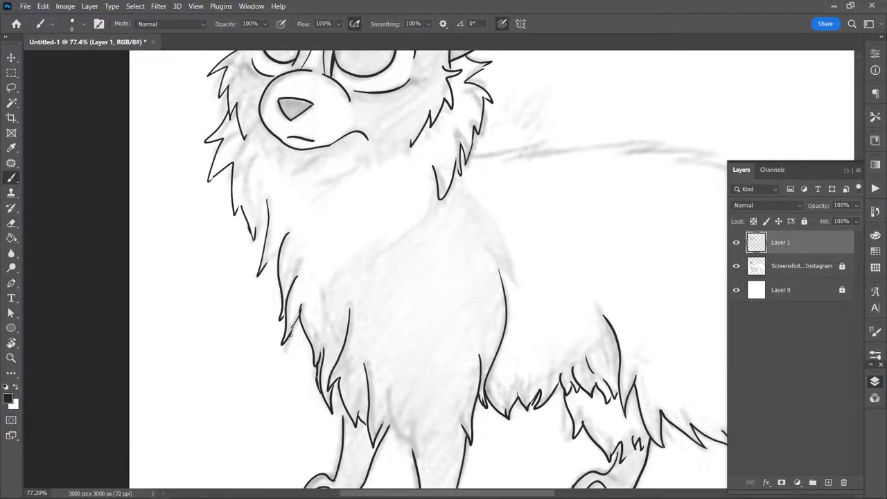
Step: Add short fur tufts at the bottom of the chest and check the eraser size
left_click_drag(459, 427, 449, 465)
left_click_drag(446, 445, 438, 474)
left_click_drag(427, 454, 422, 463)
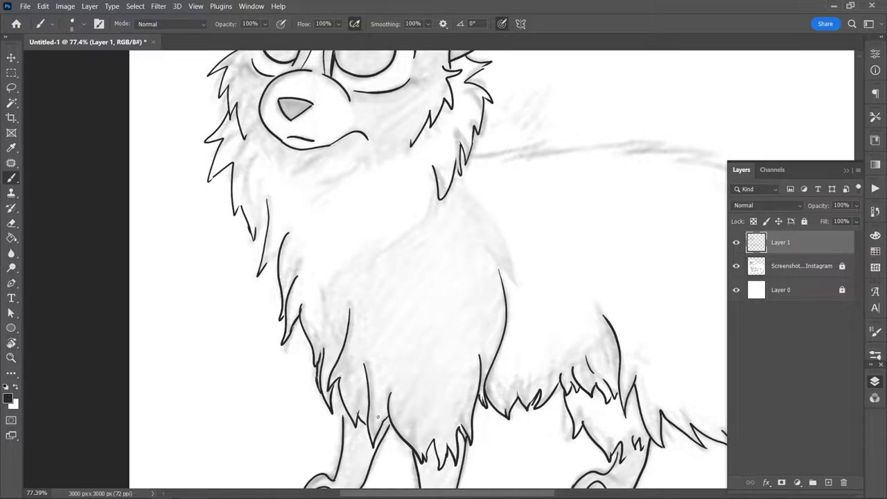
left_click(72, 23)
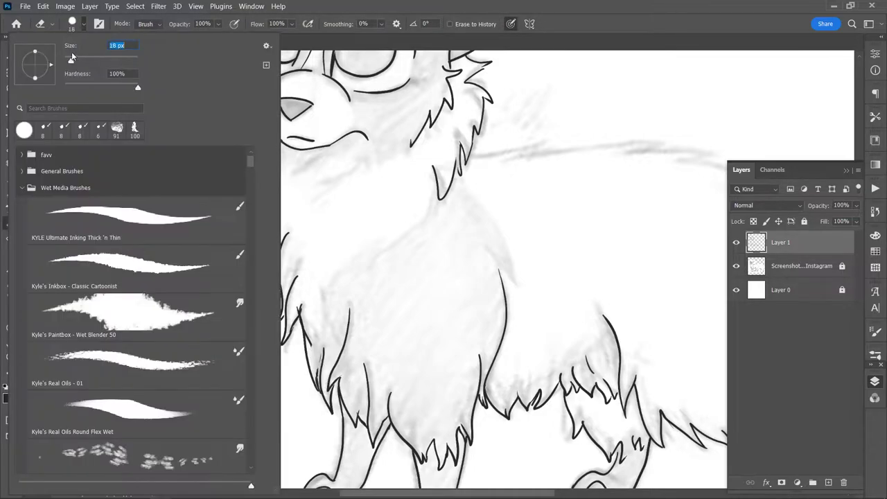
key("Escape")
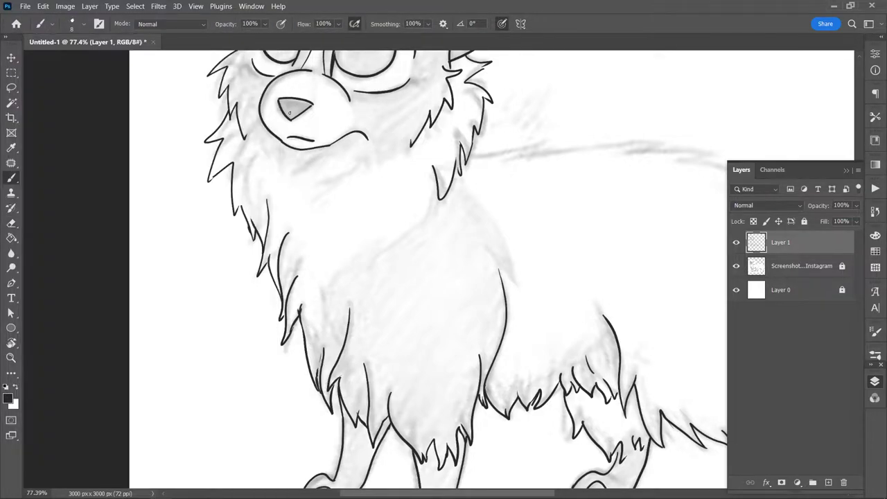
scroll(290, 113, "down", 5)
Step: Ink the tail's inner curve, inner curl and long top edge
scroll(237, 257, "right", 10)
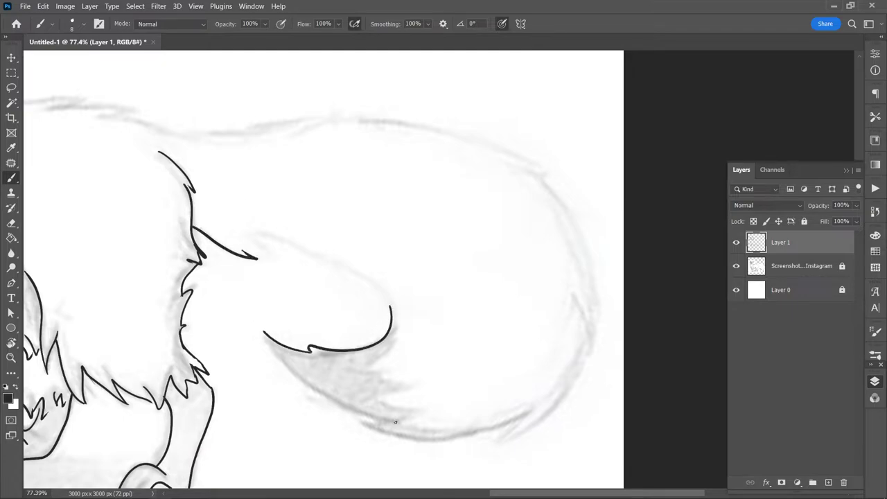
left_click_drag(396, 422, 263, 331)
left_click_drag(263, 254, 386, 288)
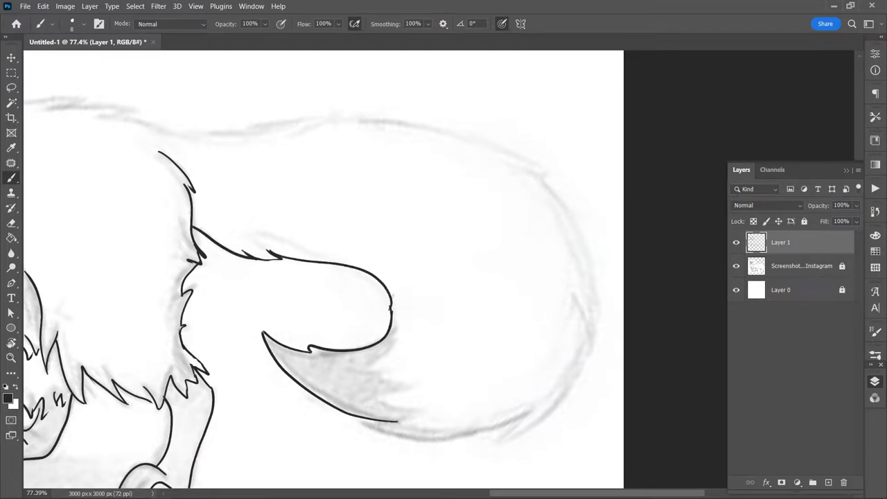
left_click_drag(128, 119, 566, 178)
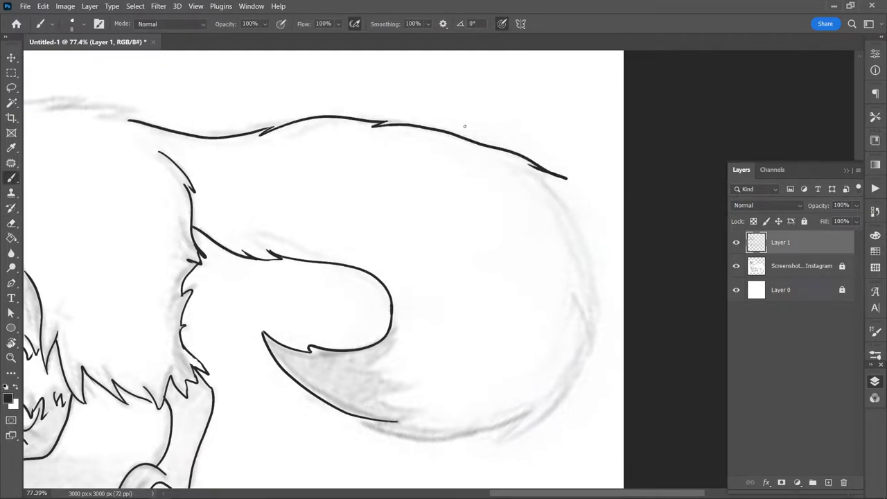
key("e")
key("b")
Step: Adjust the brush Smoothing options and ink the right side of the tail
left_click(443, 24)
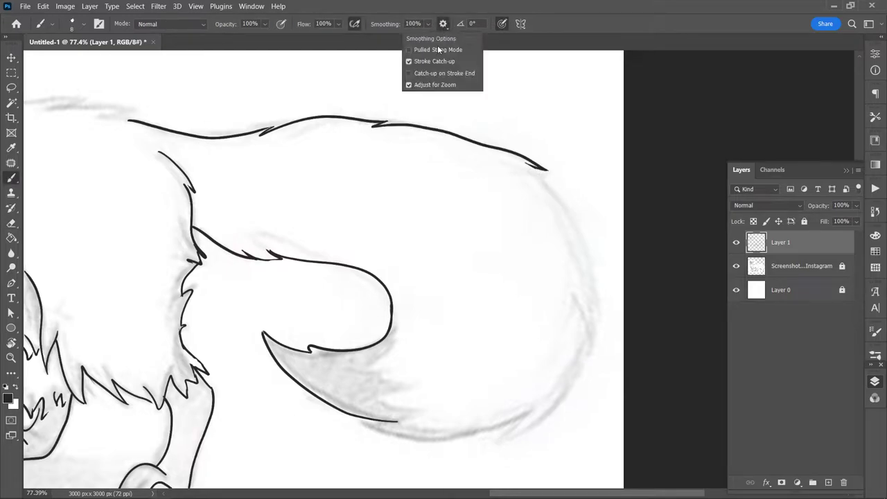
left_click(443, 23)
left_click(445, 47)
left_click(443, 24)
mouse_move(534, 169)
left_mouse_down()
mouse_move(593, 366)
mouse_move(388, 423)
left_mouse_up()
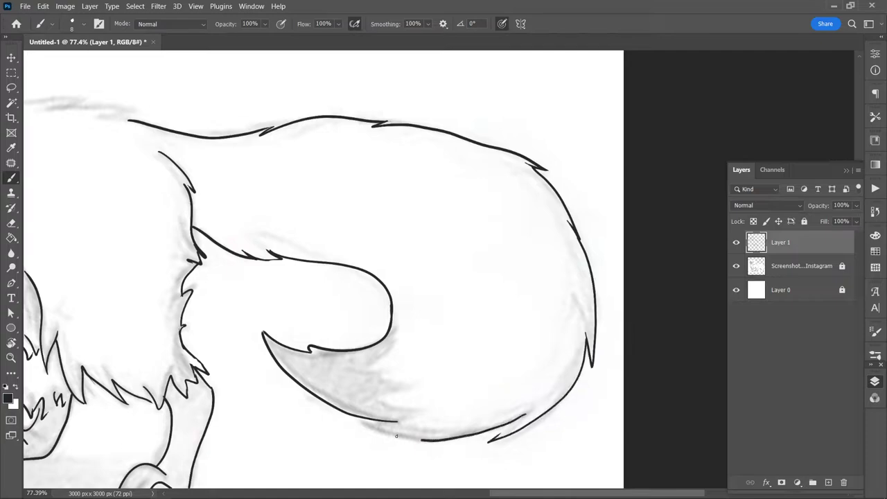
Step: Ink the chest line, the cheek curves under the mouth, and the back line joining the tail
scroll(463, 182, "up", 3)
scroll(463, 182, "left", 5)
left_click_drag(217, 303, 157, 392)
left_click_drag(147, 269, 95, 297)
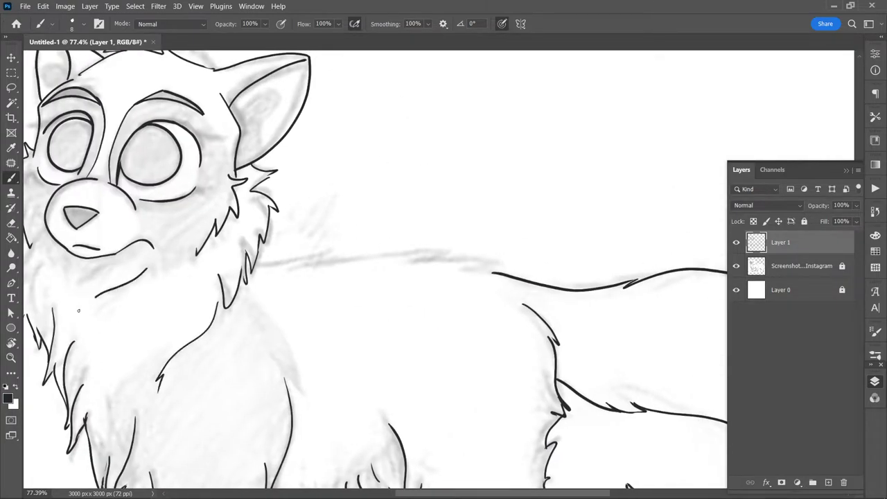
left_click_drag(145, 268, 99, 305)
left_click_drag(299, 261, 493, 273)
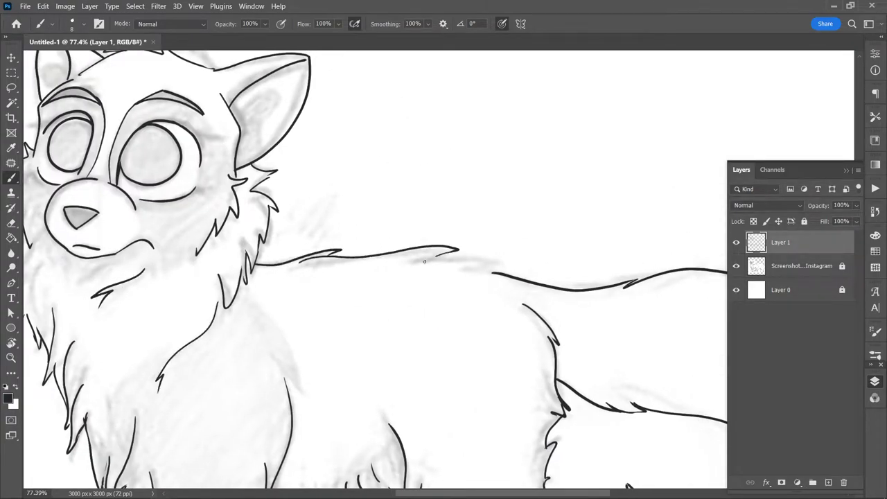
Step: Fit the canvas to the screen and hide the Screenshot sketch layer
key("z")
key("ctrl+0")
left_click(736, 266)
Step: Ink the eye-socket line and fill the nose black, leaving a highlight
left_click_drag(257, 186, 305, 186)
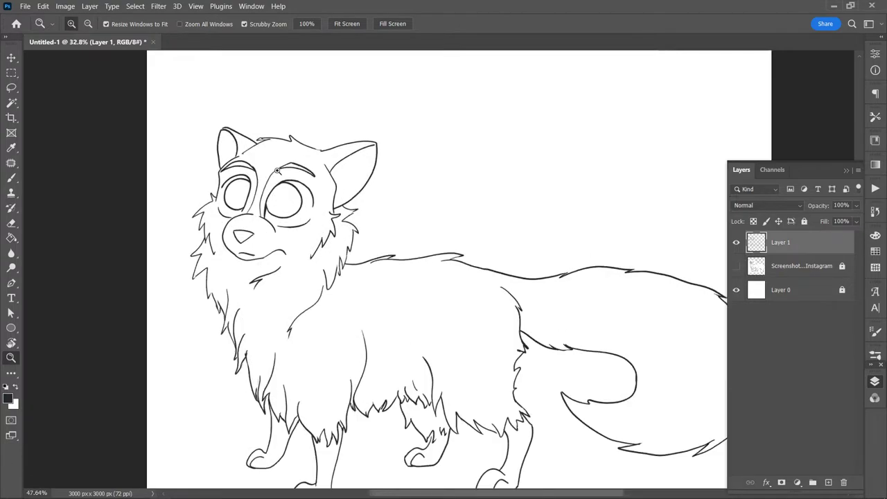
key("b")
left_click_drag(410, 259, 388, 162)
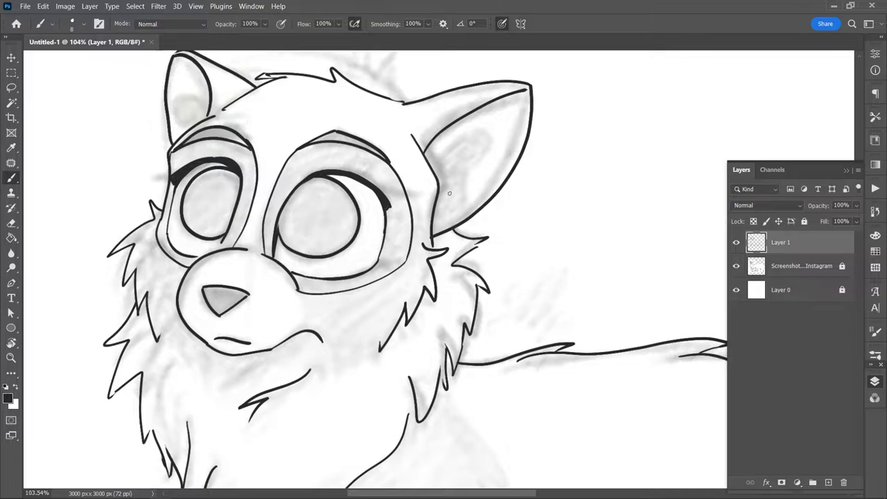
mouse_move(211, 296)
left_mouse_down()
mouse_move(235, 296)
mouse_move(239, 308)
left_mouse_up()
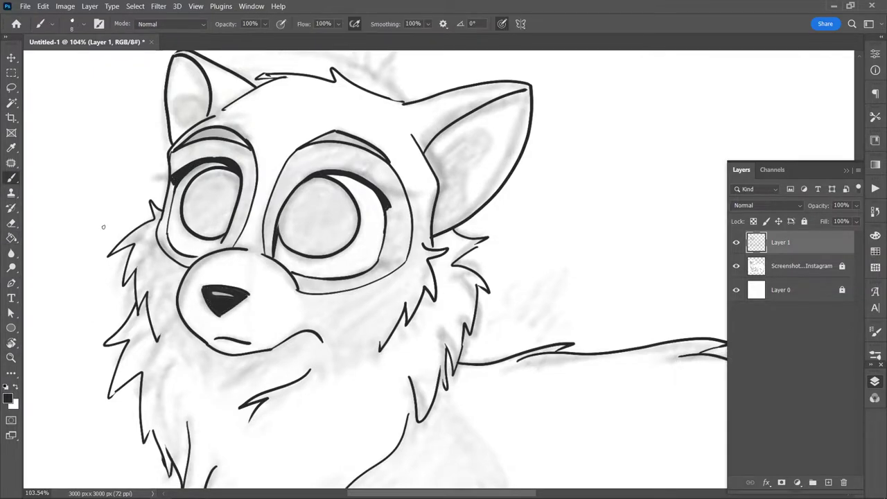
Step: Fit the canvas and show the sketch layer to check the line art
key("e")
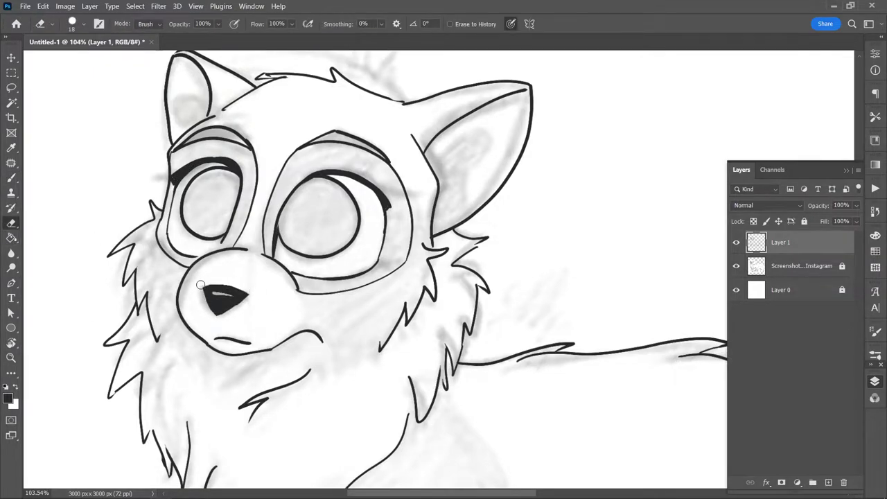
key("b")
key("ctrl+0")
left_click(735, 265)
scroll(248, 72, "up", 5)
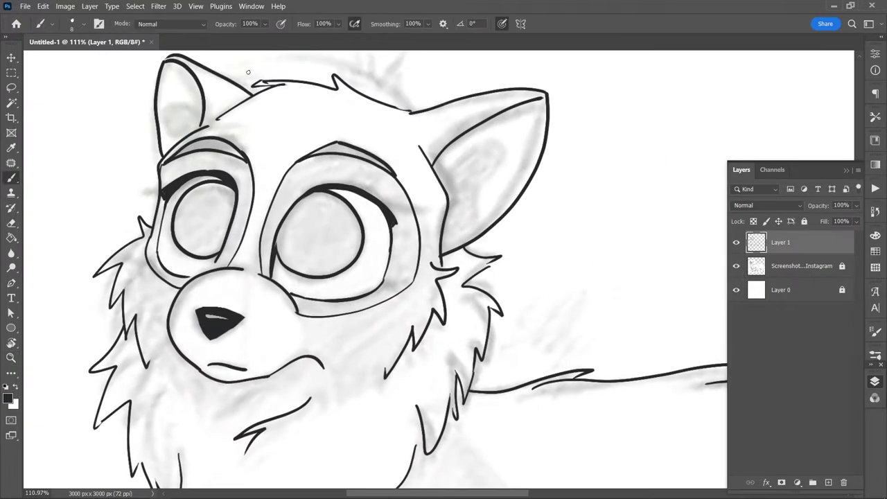
scroll(255, 233, "down", 5)
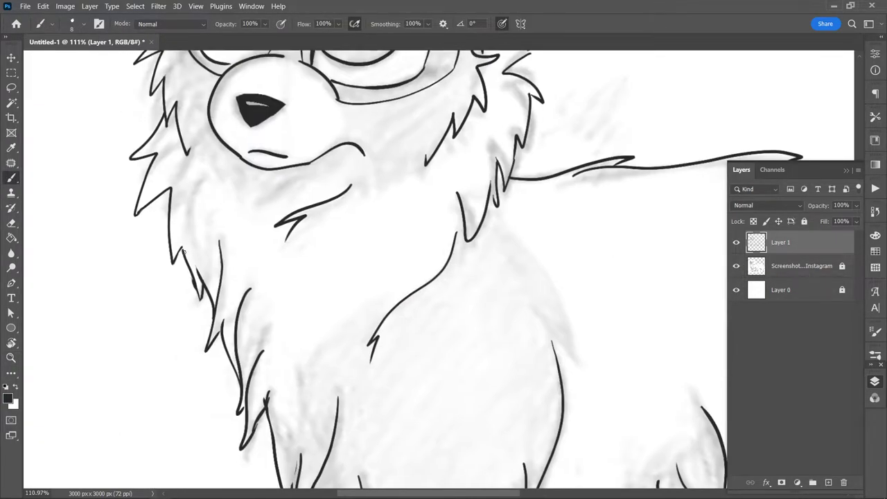
scroll(254, 233, "down", 2)
Step: Erase the top of a stray chest fur line
key("e")
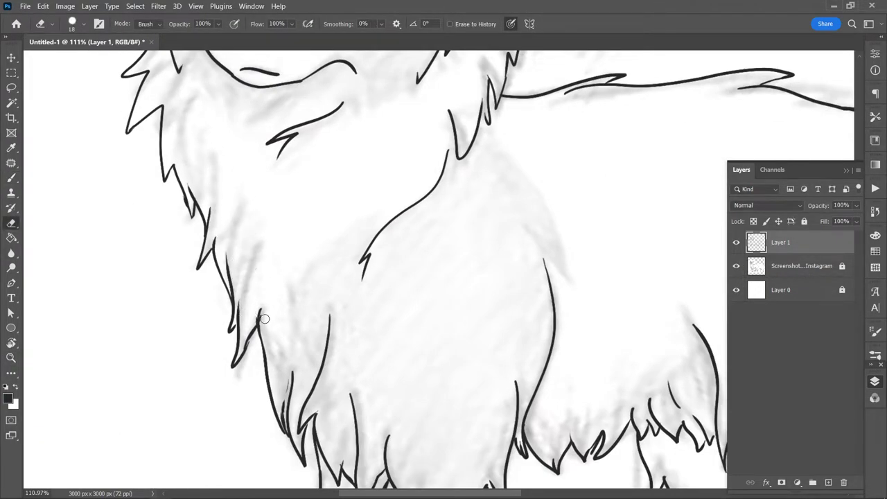
left_click_drag(332, 310, 327, 334)
scroll(277, 346, "up", 5)
scroll(217, 340, "up", 1)
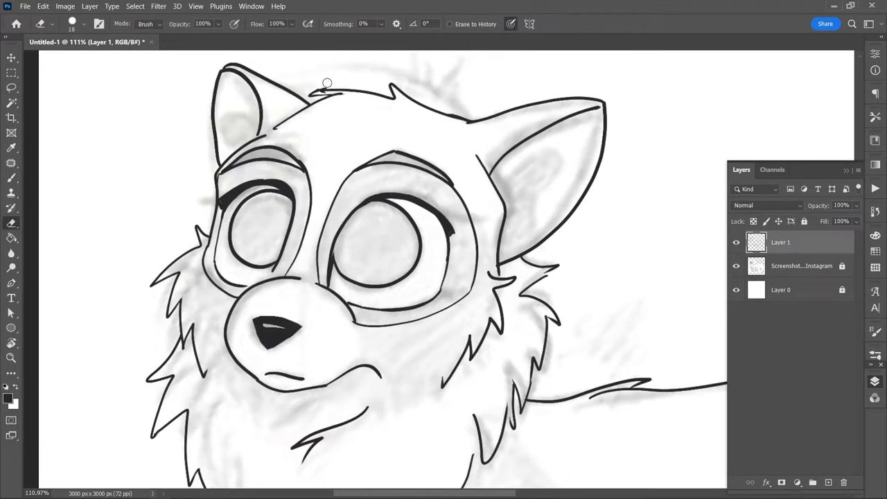
scroll(326, 84, "down", 2)
key("b")
scroll(481, 208, "down", 5)
scroll(376, 248, "down", 3)
Step: Erase a small stray line in the leg fur
key("e")
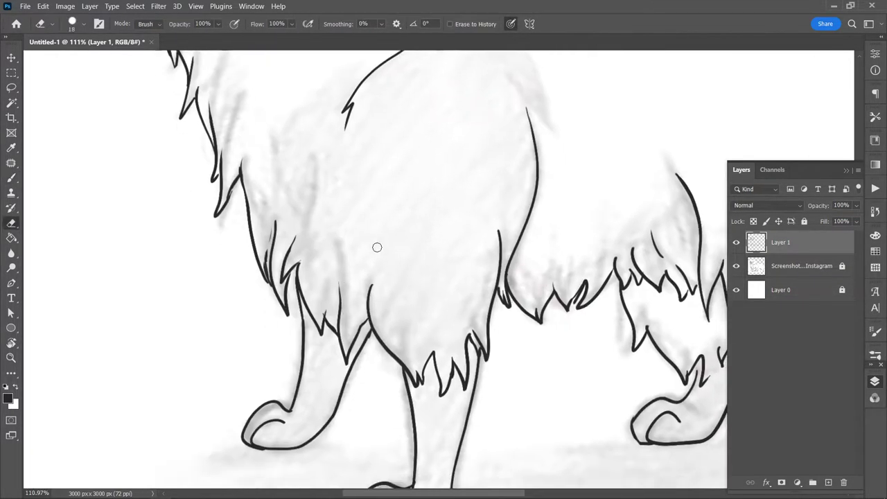
scroll(396, 277, "up", 2)
scroll(505, 272, "down", 2)
scroll(381, 333, "down", 2)
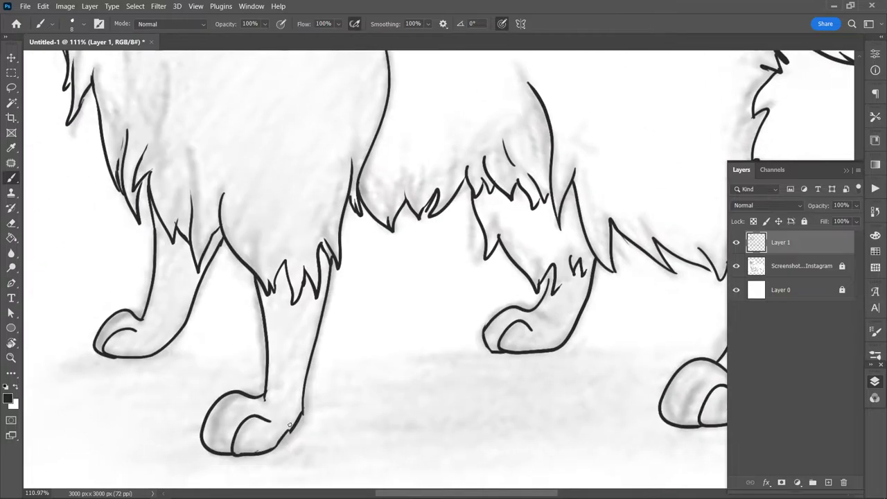
scroll(319, 347, "right", 5)
scroll(318, 347, "up", 1)
key("b")
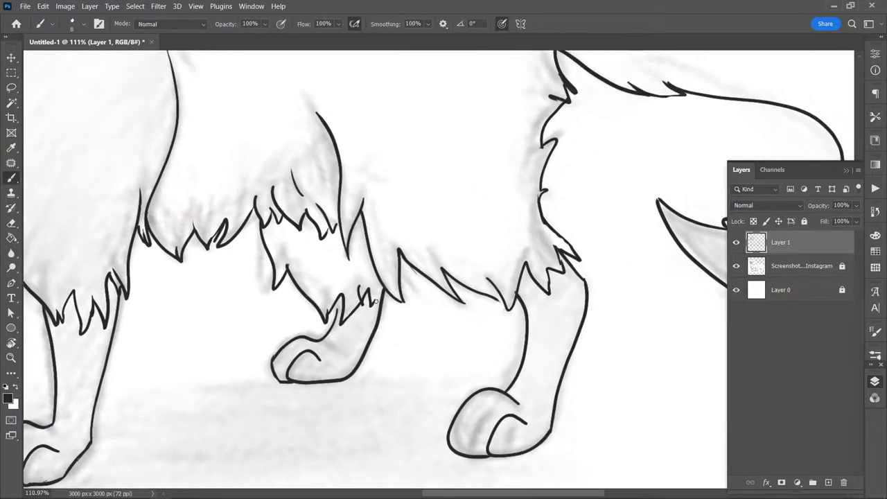
key("e")
left_click_drag(360, 309, 359, 287)
key("b")
Step: Zoom in on the legs to inspect the remaining fur lines
left_click(11, 223)
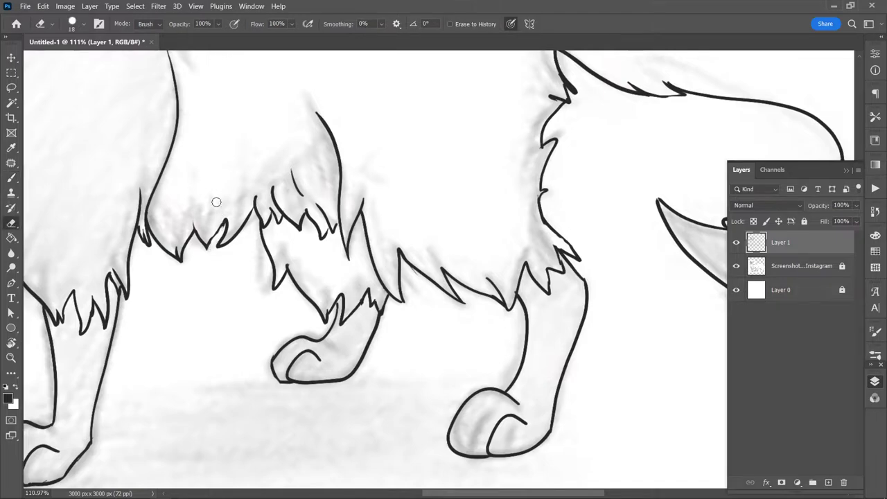
scroll(247, 246, "right", 10)
scroll(293, 214, "left", 5)
scroll(397, 232, "left", 5)
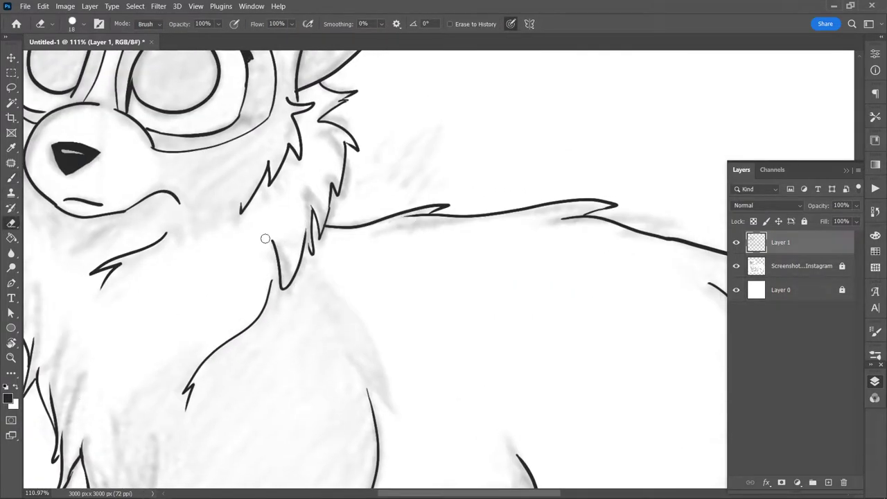
scroll(265, 238, "up", 3)
key("z")
left_click_drag(458, 316, 506, 316)
Step: Fit the whole canvas on screen and hide the sketch layer
key("b")
key("e")
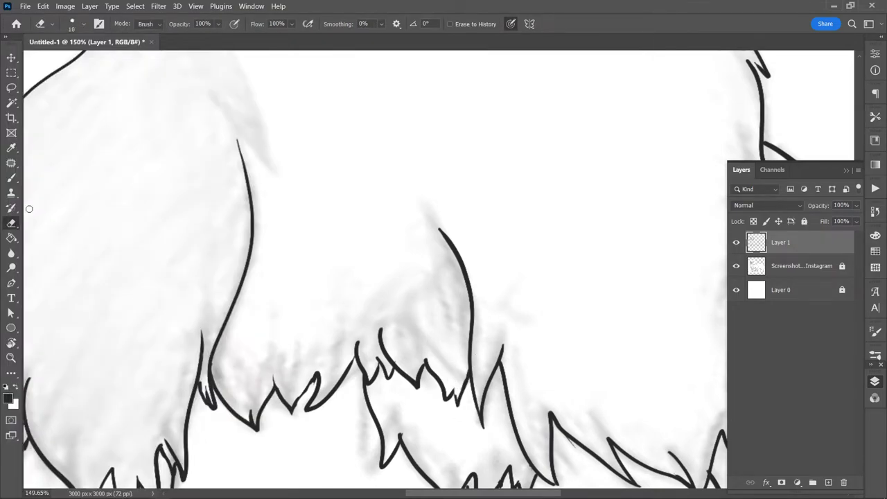
key("b")
key("z")
key("ctrl+0")
left_click(737, 266)
Step: Select the area inside the tanuki outline and add a new fill layer
key("w")
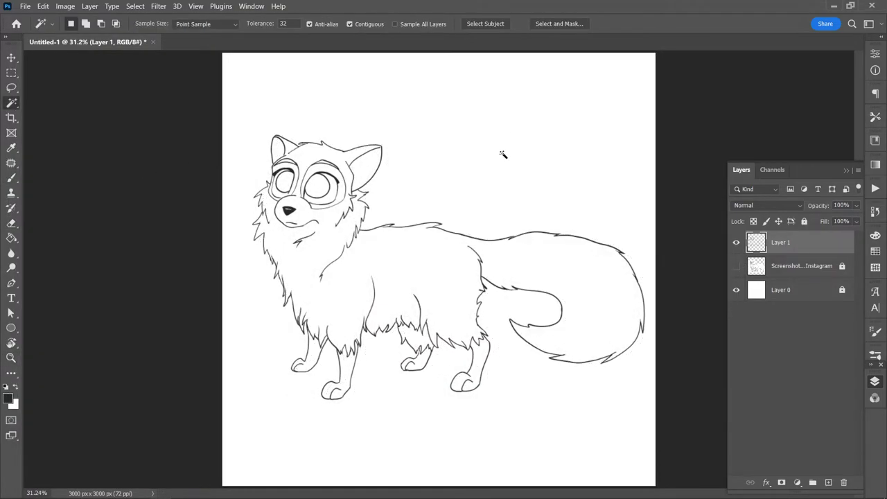
left_click(503, 150)
key("ctrl+shift+alt+n")
key("i")
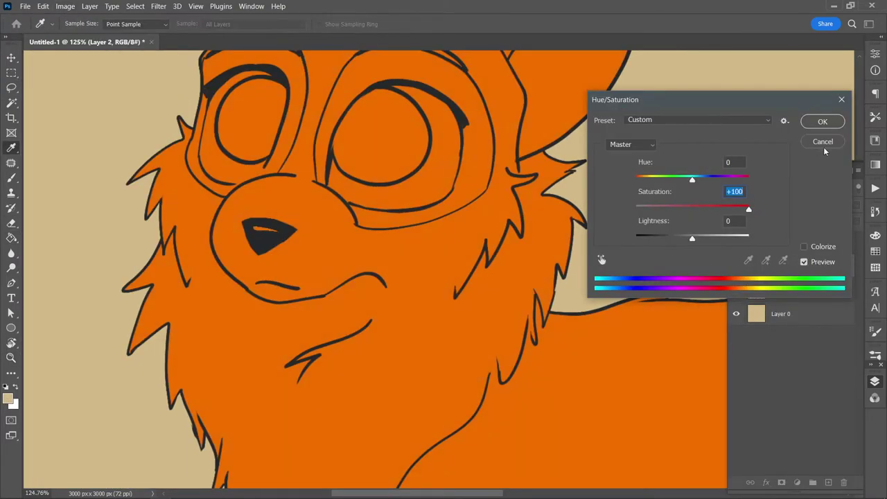
Step: Colorize the line art warm dark brown: Hue 40, Saturation 21, Lightness +6
left_click(803, 246)
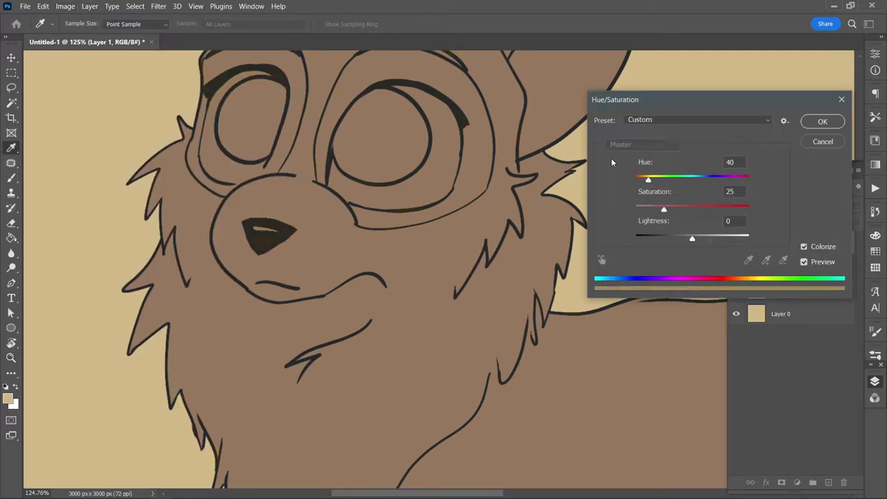
mouse_move(692, 237)
left_mouse_down()
mouse_move(706, 238)
mouse_move(696, 238)
left_mouse_up()
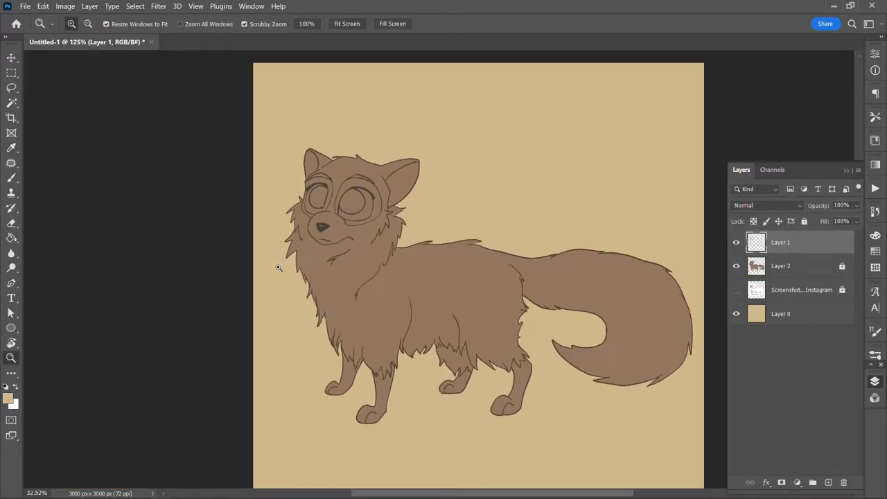
left_click_drag(278, 268, 284, 268)
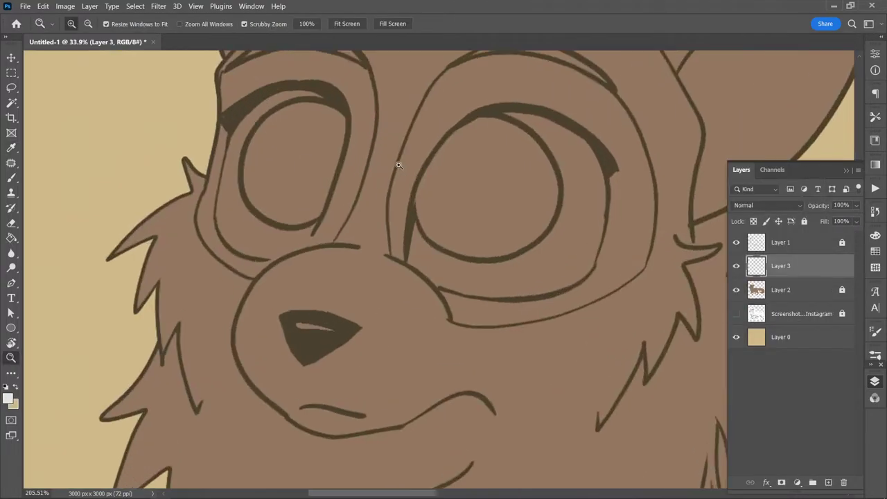
Step: Paint and bucket-fill the whites of both eyes
key("b")
mouse_move(254, 187)
left_mouse_down()
mouse_move(298, 229)
mouse_move(291, 244)
mouse_move(222, 244)
mouse_move(319, 90)
mouse_move(333, 159)
left_mouse_up()
key("e")
key("b")
mouse_move(444, 305)
left_mouse_down()
mouse_move(533, 105)
mouse_move(626, 283)
mouse_move(540, 104)
left_mouse_up()
left_click(11, 237)
left_click(519, 187)
key("z")
key("ctrl+0")
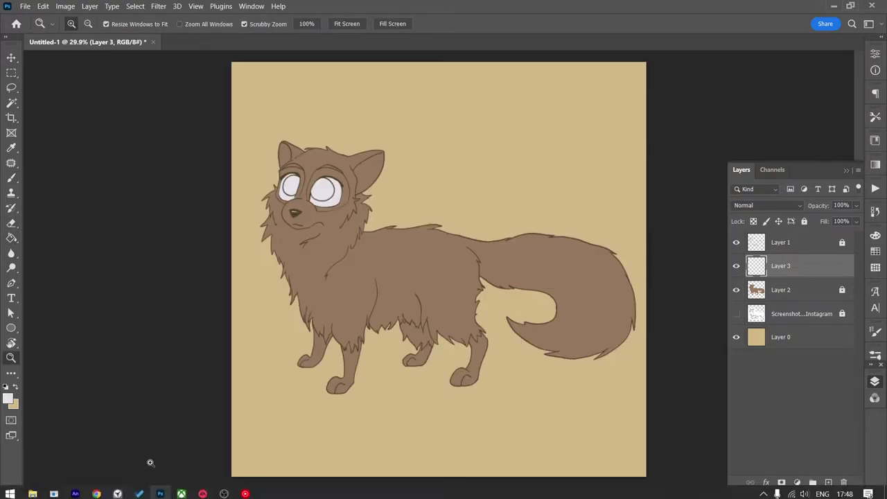
Step: Set the foreground colour to dark brown #4b3d2b and add an empty shading layer
key("i")
left_click(8, 399)
left_click(785, 226)
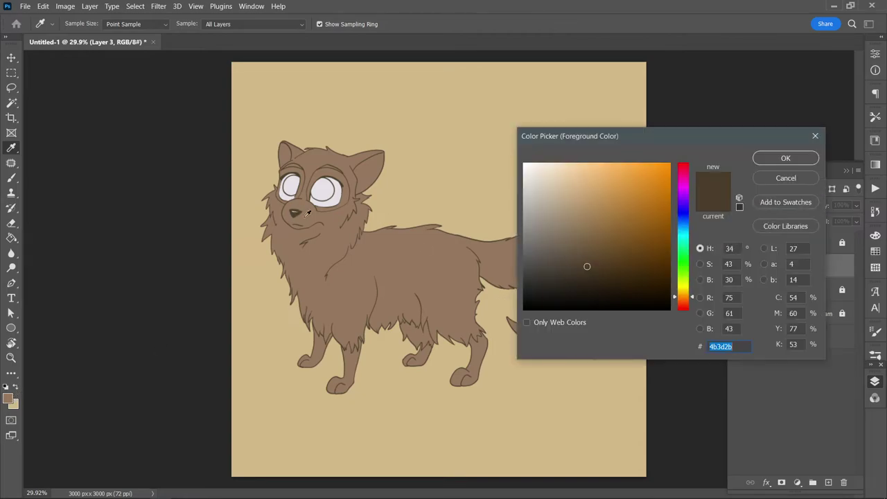
left_click(575, 244)
left_click(785, 158)
key("b")
scroll(402, 139, "up", 5)
Step: Shade a dark brown patch around the left eye
key("ctrl+shift+alt+n")
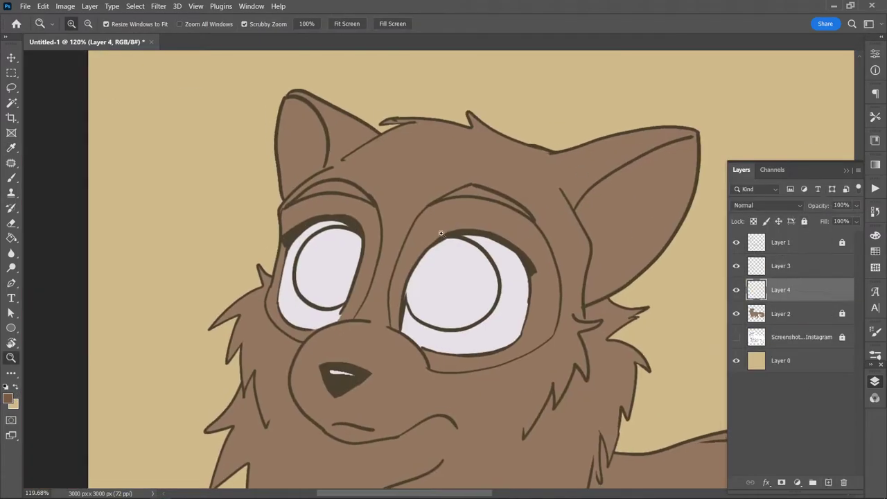
scroll(298, 360, "up", 2)
mouse_move(305, 343)
left_mouse_down()
mouse_move(298, 361)
mouse_move(331, 284)
left_mouse_up()
mouse_move(242, 398)
left_mouse_down()
mouse_move(176, 360)
mouse_move(198, 208)
left_mouse_up()
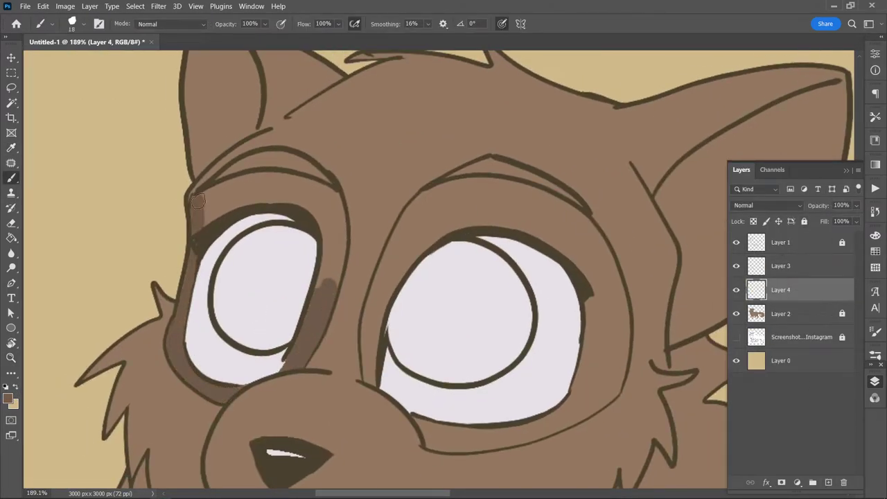
mouse_move(326, 284)
left_mouse_down()
mouse_move(333, 199)
mouse_move(321, 204)
left_mouse_up()
left_click_drag(376, 372, 398, 257)
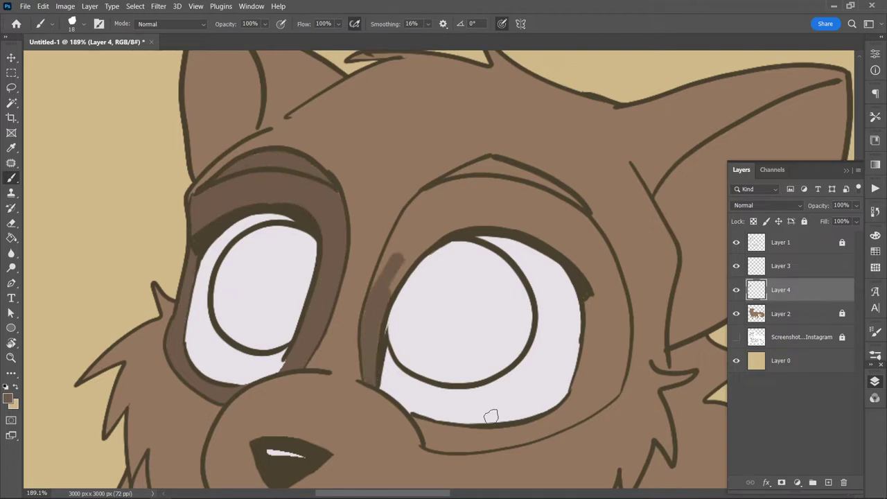
Step: Shade a dark brown patch around the right eye's lids and edges
mouse_move(490, 415)
left_mouse_down()
mouse_move(541, 422)
mouse_move(620, 374)
mouse_move(589, 262)
left_mouse_up()
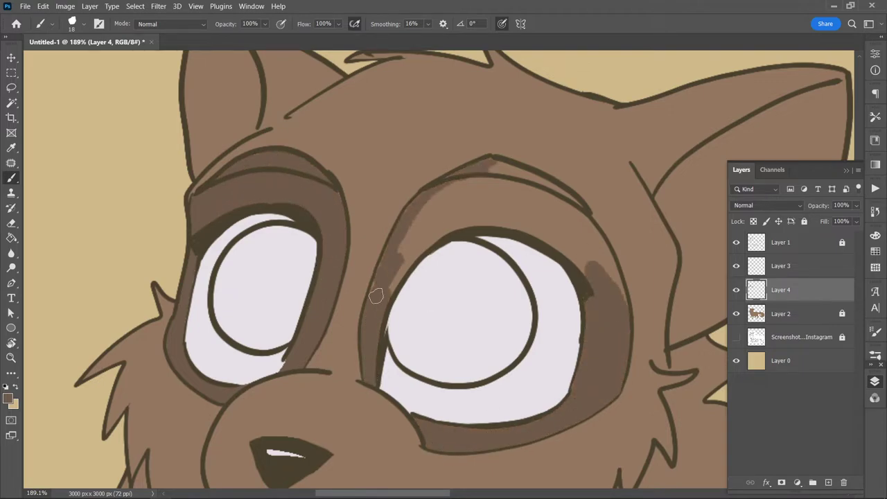
left_click_drag(496, 160, 378, 297)
left_click_drag(488, 162, 534, 187)
mouse_move(597, 274)
left_mouse_down()
mouse_move(575, 204)
mouse_move(432, 242)
left_mouse_up()
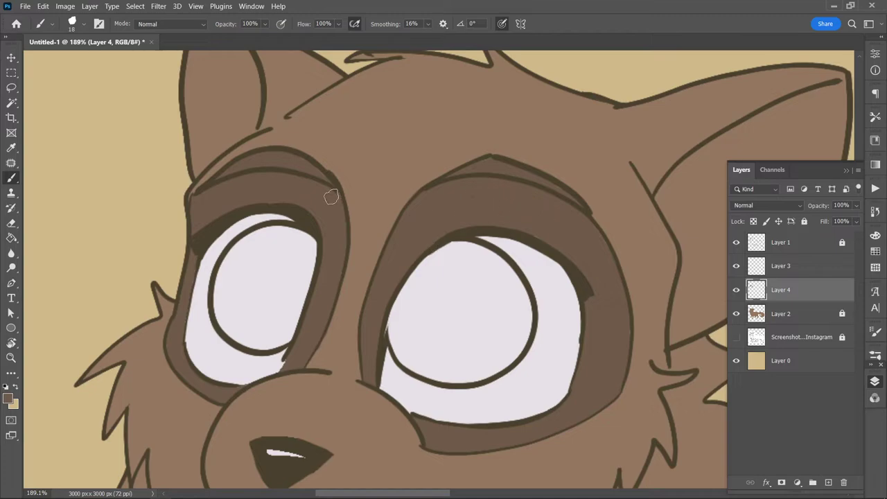
Step: Outline the front leg and bucket-fill it dark brown
key("z")
mouse_move(333, 196)
left_mouse_down()
mouse_move(276, 336)
mouse_move(367, 258)
left_mouse_up()
left_click_drag(406, 284, 443, 277)
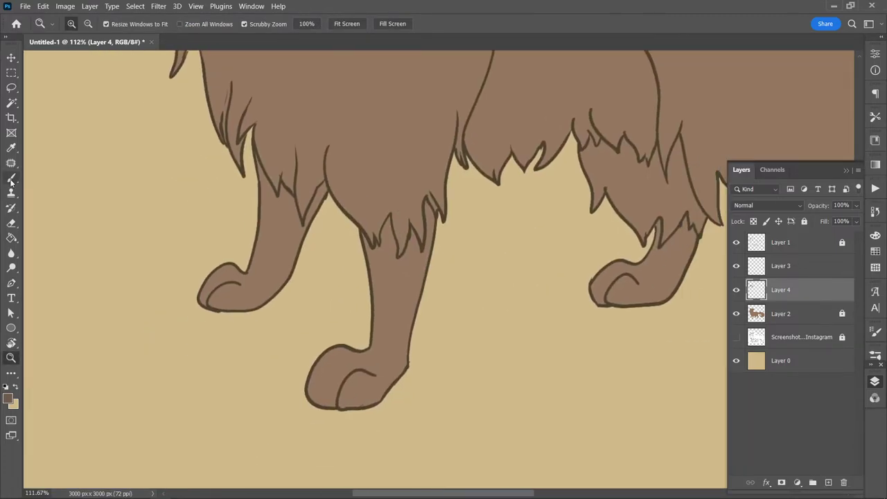
key("b")
left_click_drag(343, 350, 336, 406)
left_click_drag(357, 364, 388, 405)
key("ctrl+z")
key("ctrl+z")
mouse_move(434, 221)
left_mouse_down()
mouse_move(372, 257)
mouse_move(374, 346)
mouse_move(333, 406)
mouse_move(411, 312)
left_mouse_up()
key("g")
left_click(347, 376)
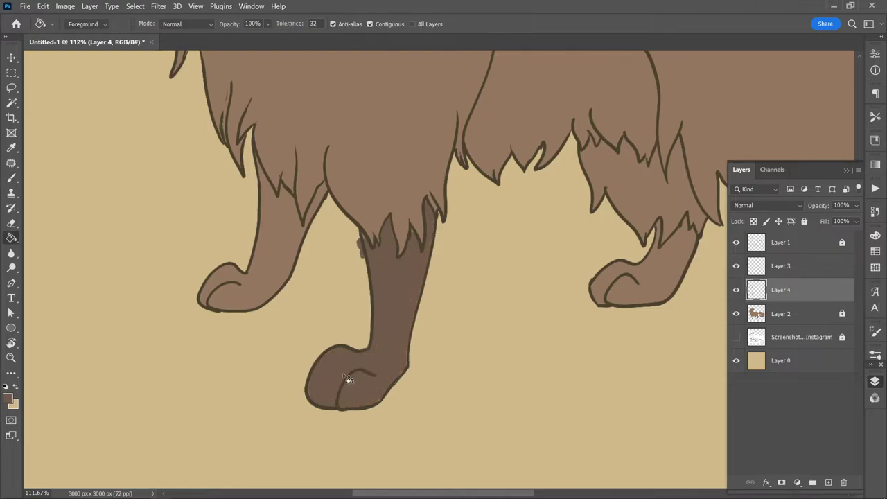
Step: Outline and bucket-fill the back leg dark brown
key("b")
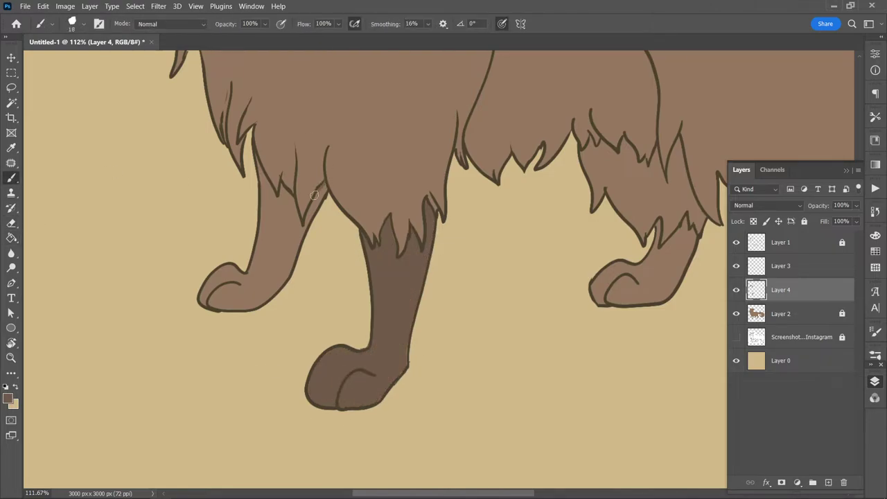
mouse_move(314, 195)
left_mouse_down()
mouse_move(267, 191)
mouse_move(228, 277)
mouse_move(301, 232)
left_mouse_up()
key("g")
left_click(253, 257)
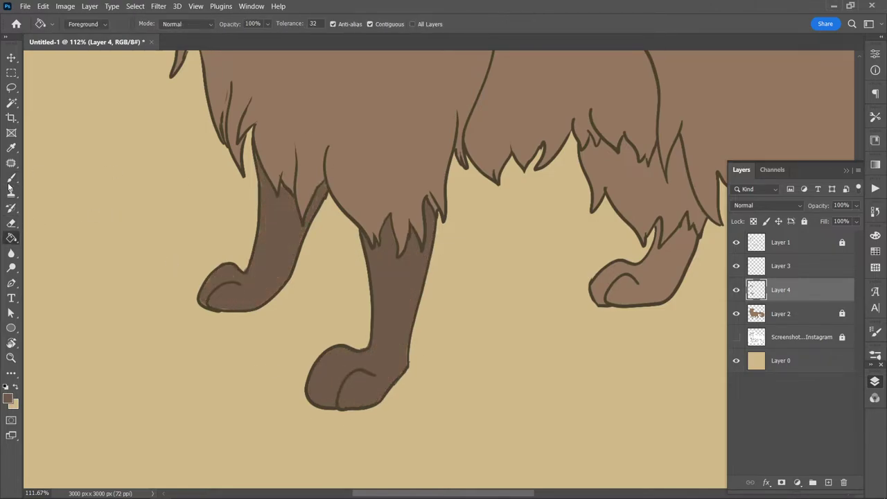
left_click(10, 180)
scroll(216, 291, "right", 5)
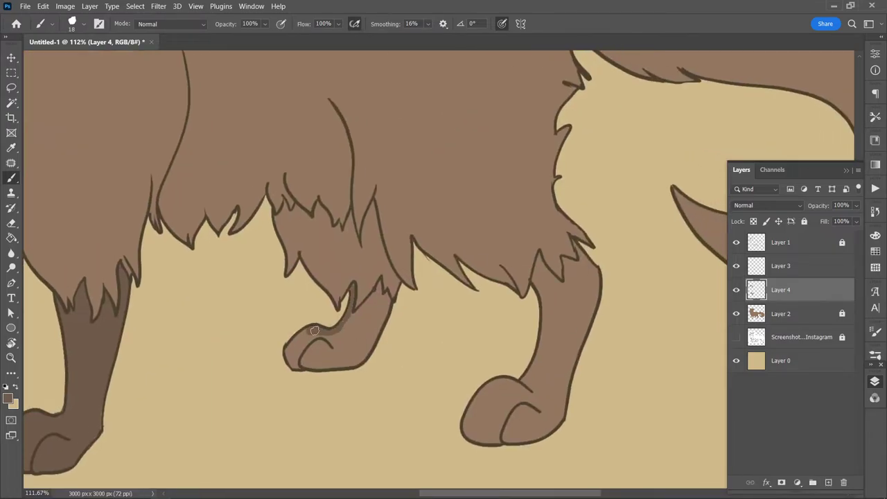
mouse_move(315, 331)
left_mouse_down()
mouse_move(384, 291)
mouse_move(297, 347)
left_mouse_up()
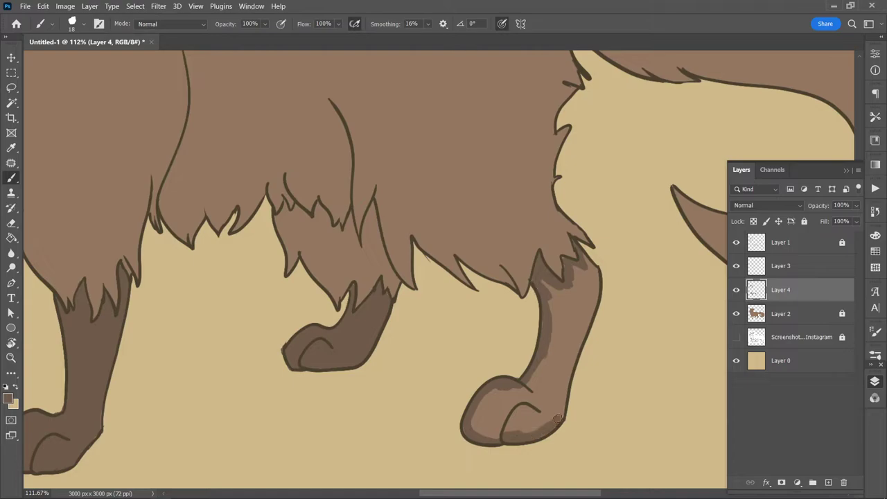
key("ctrl+z")
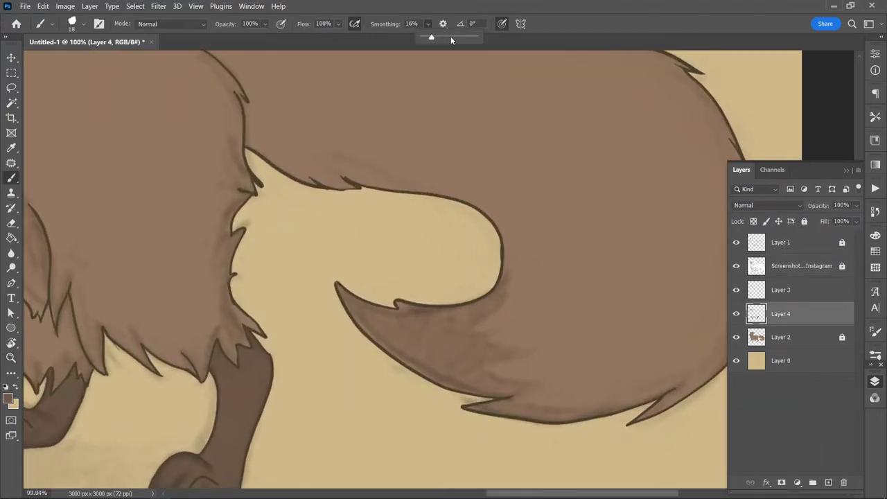
Step: Raise brush Smoothing to 100% and shade the tail's underside dark brown
left_click_drag(450, 38, 481, 38)
left_click_drag(627, 416, 513, 308)
left_click_drag(533, 421, 336, 286)
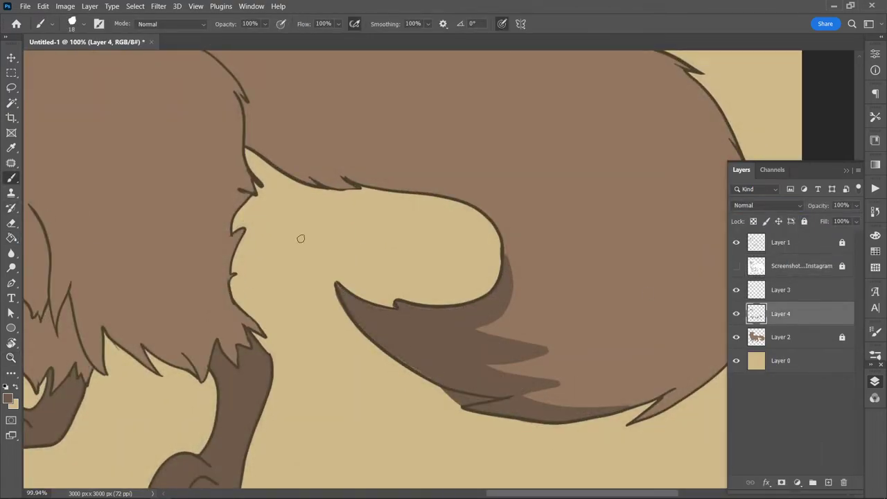
key("e")
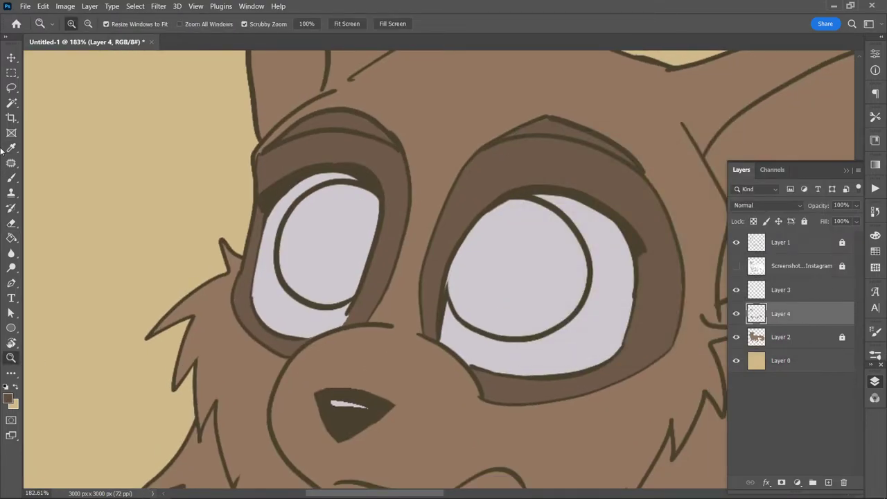
key("b")
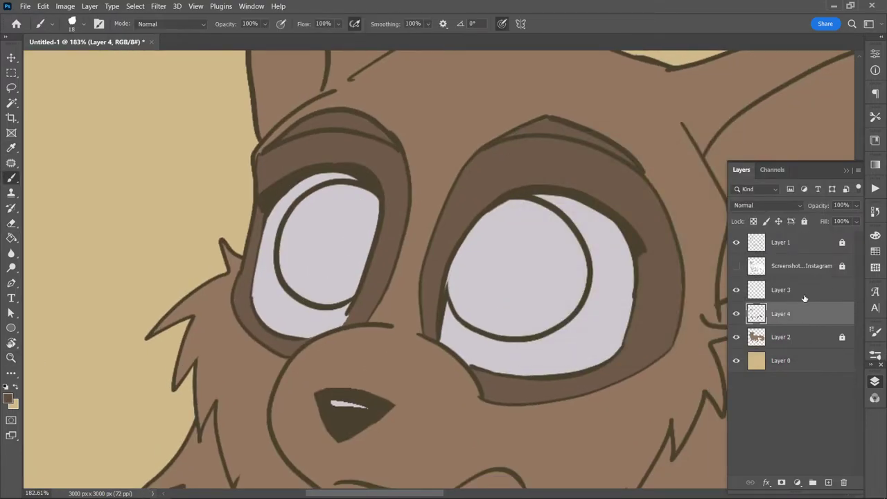
Step: Select Layer 3 and add a new empty layer for the irises
left_click(801, 290)
key("ctrl+shift+alt+n")
left_click_drag(374, 201, 287, 288)
key("ctrl+z")
Step: Outline and bucket-fill both irises dark brown
left_click_drag(373, 205, 367, 208)
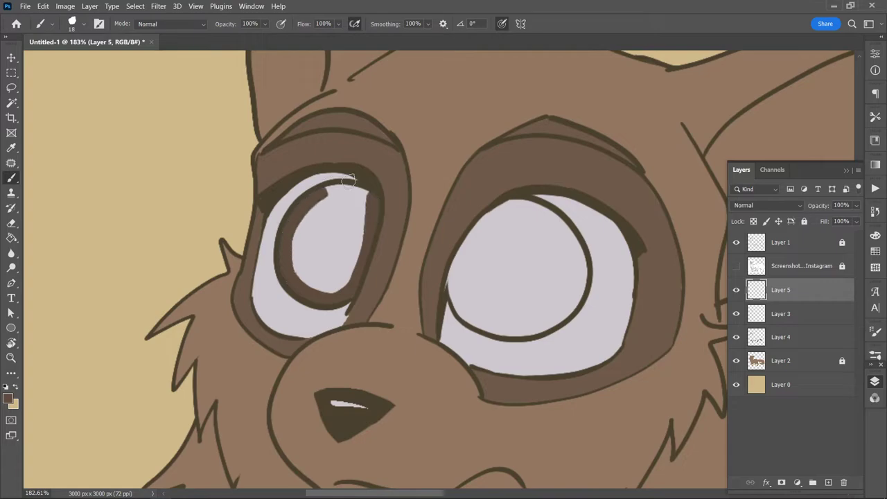
key("g")
left_click(325, 243)
key("b")
mouse_move(518, 202)
left_mouse_down()
mouse_move(454, 291)
mouse_move(578, 300)
mouse_move(518, 201)
left_mouse_up()
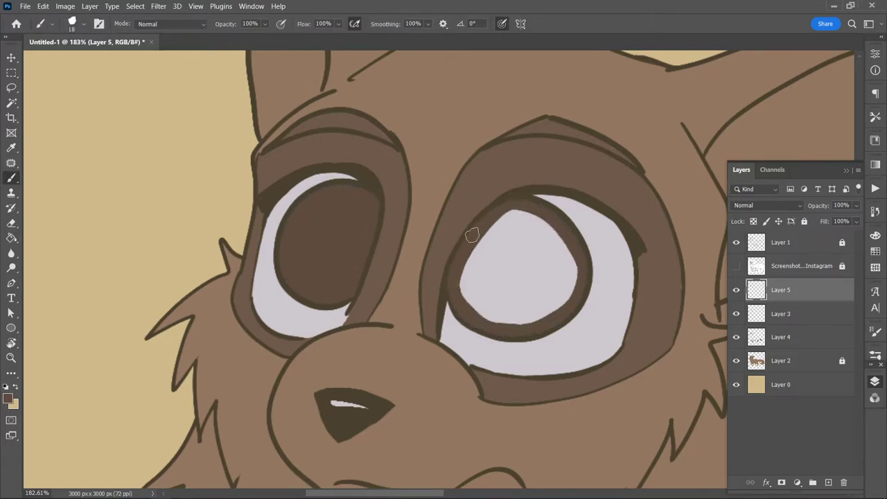
key("g")
left_click(519, 263)
key("z")
key("ctrl+0")
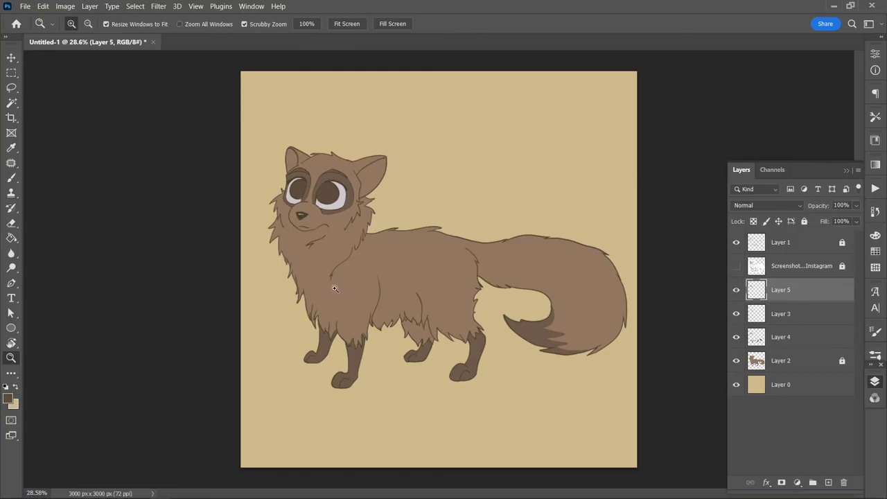
Step: Paint dark shading down the chest fur, toggling the line art to check it
left_click_drag(334, 288, 388, 288)
key("b")
left_click_drag(436, 182, 315, 306)
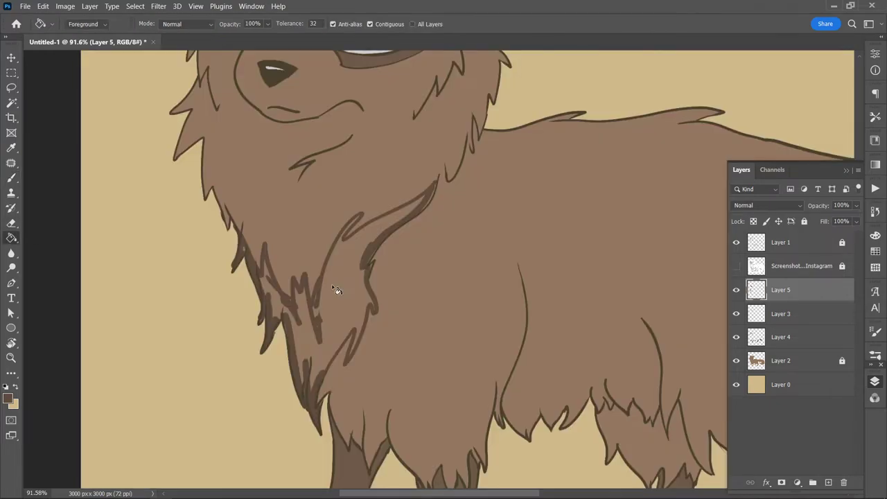
left_click(736, 242)
key("i")
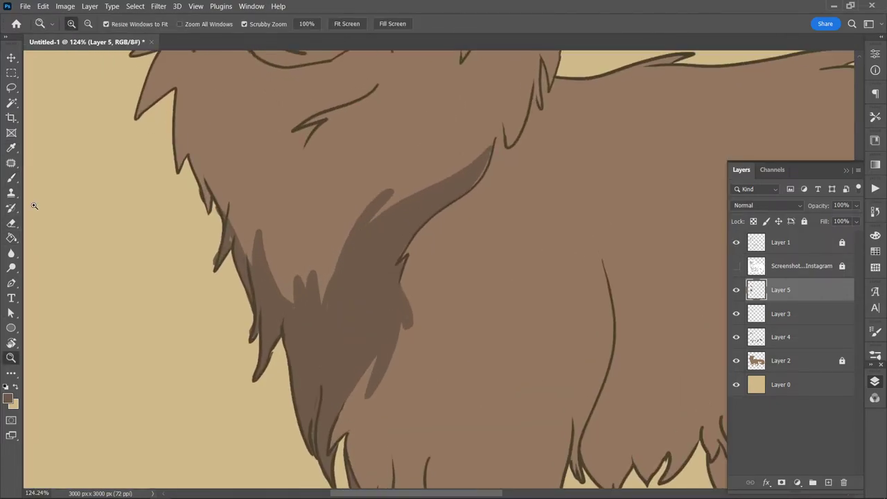
left_click(11, 223)
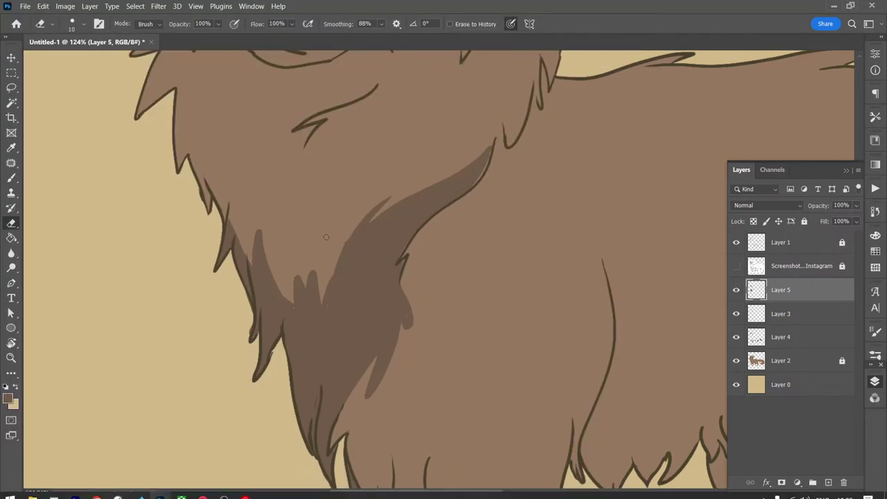
Step: Erase stray slivers of the chest shading
left_click_drag(263, 261, 259, 209)
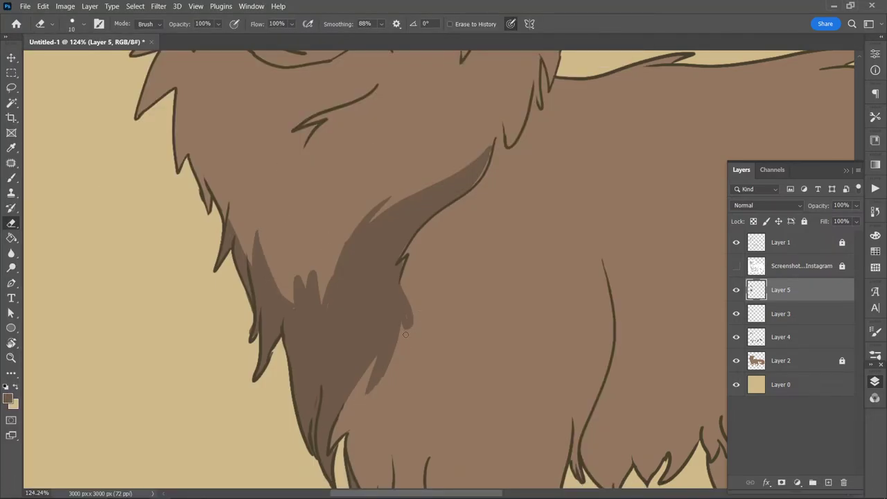
left_click_drag(406, 299, 407, 318)
key("b")
key("ctrl+0")
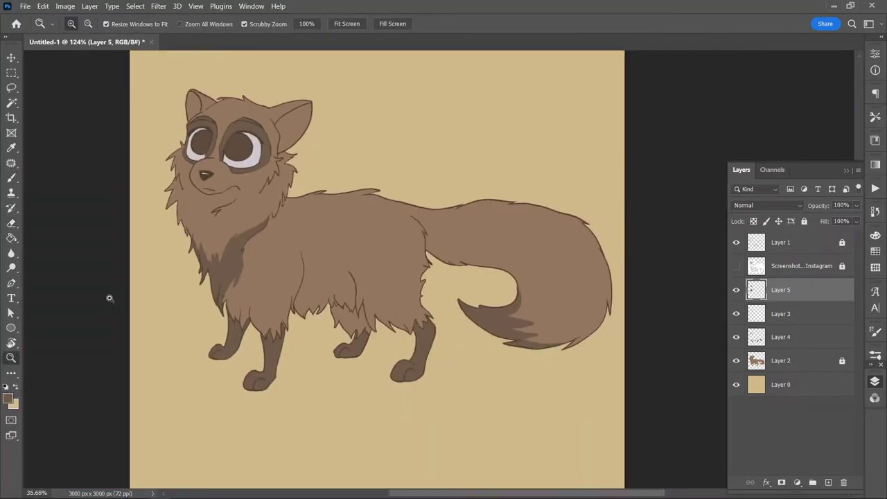
Step: Pick a lighter brown and paint it inside the right ear on a new layer
left_click(11, 148)
left_click(8, 398)
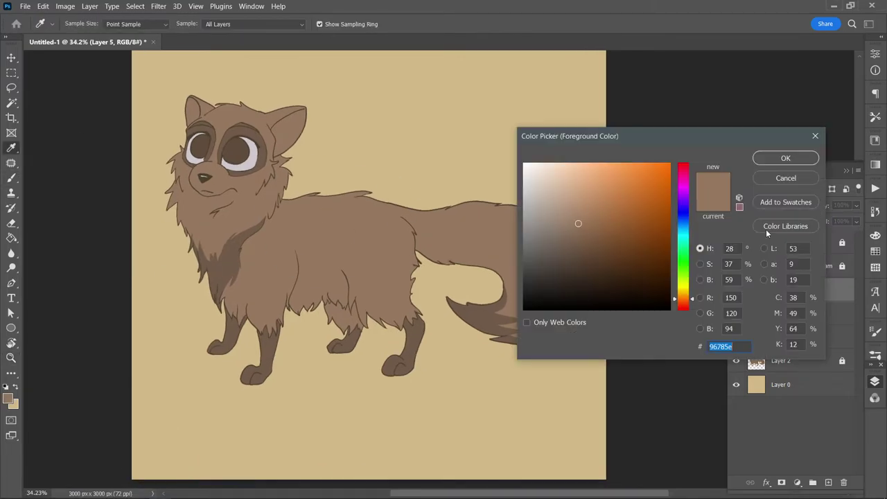
left_click(735, 252)
left_click(778, 157)
left_click(828, 482)
key("z")
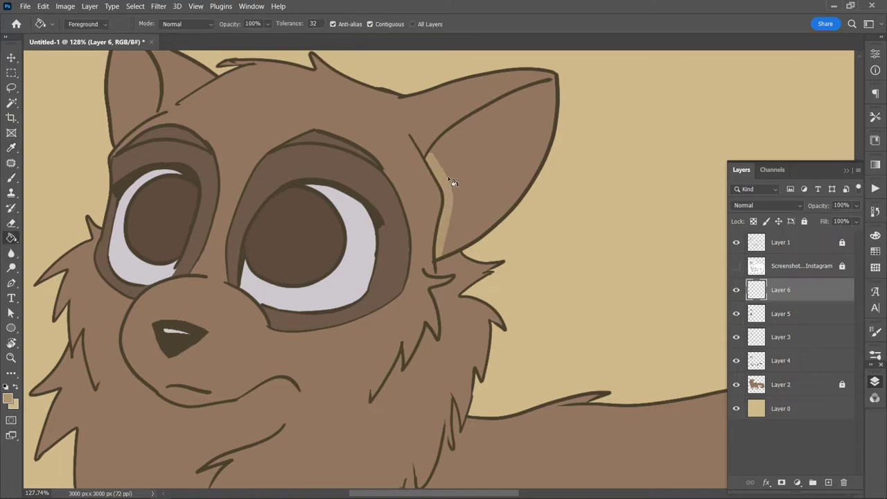
left_click_drag(444, 246, 555, 82)
Step: Fill the left cheek patch, move Layer 6 below Layer 4, and erase stray right-cheek strokes
left_click_drag(142, 115, 181, 210)
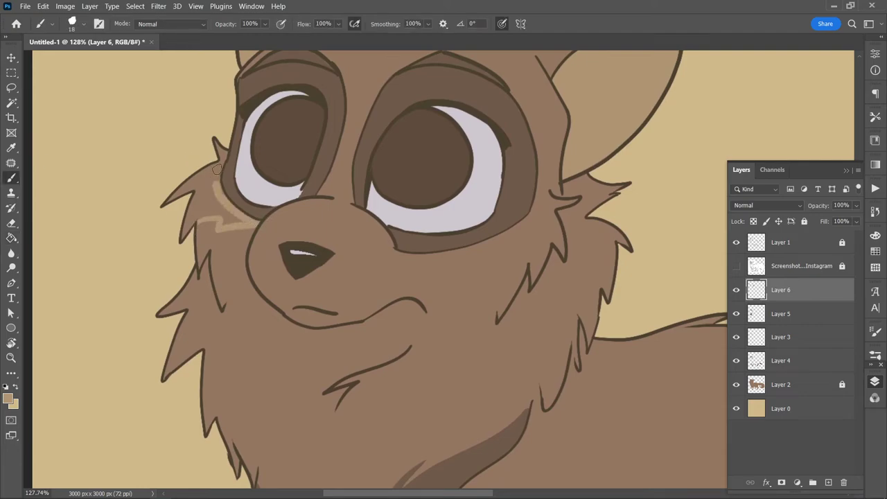
left_click_drag(210, 204, 208, 183)
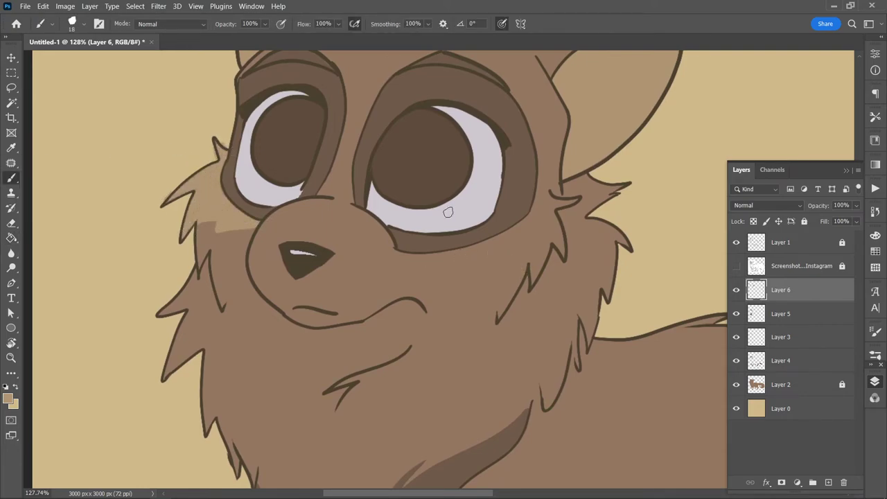
key("ctrl+bracketleft")
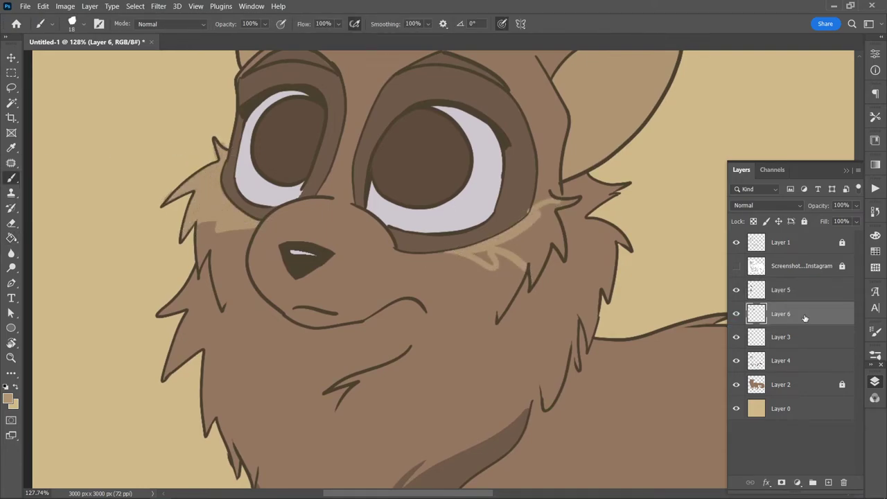
key("ctrl+bracketleft")
key("ctrl+bracketleft")
key("e")
left_click_drag(526, 216, 515, 244)
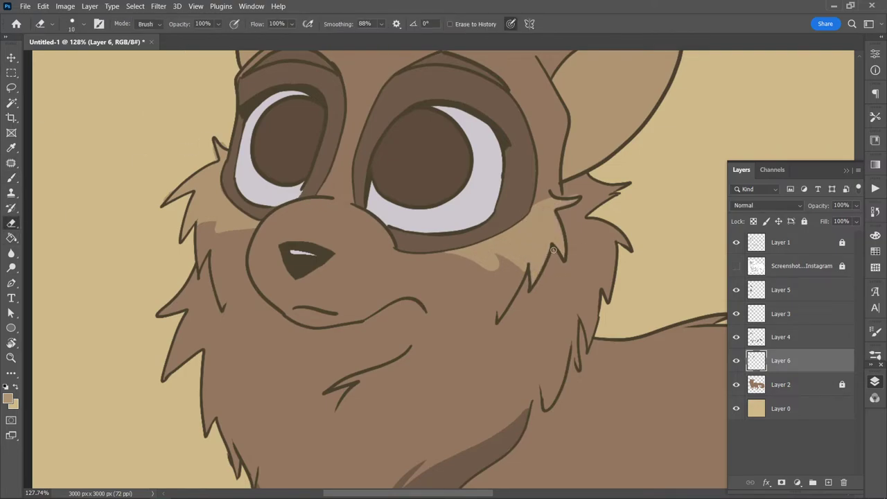
Step: Save the drawing on the computer as tanuki.psd
key("ctrl+s")
left_click(248, 370)
key("Return")
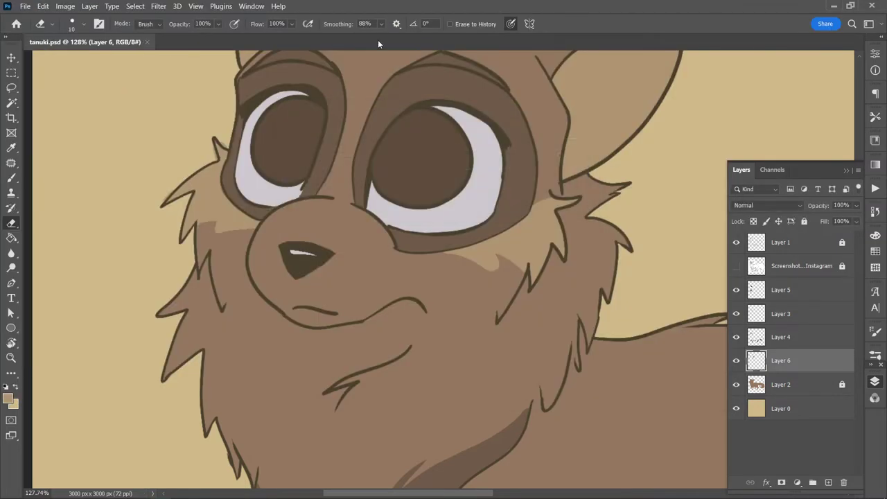
left_click(96, 490)
left_click(96, 491)
left_click(160, 491)
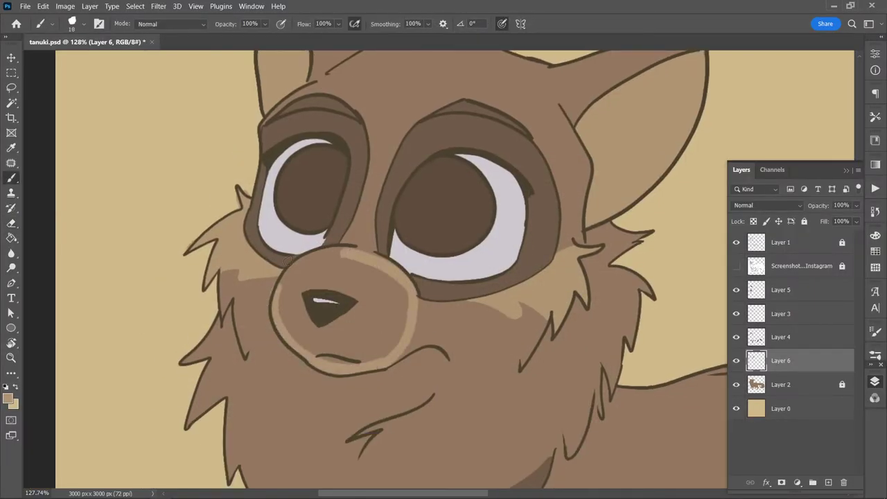
Step: Paint light tan fur strokes along the belly and zoom out to the whole drawing
left_click_drag(288, 260, 388, 388)
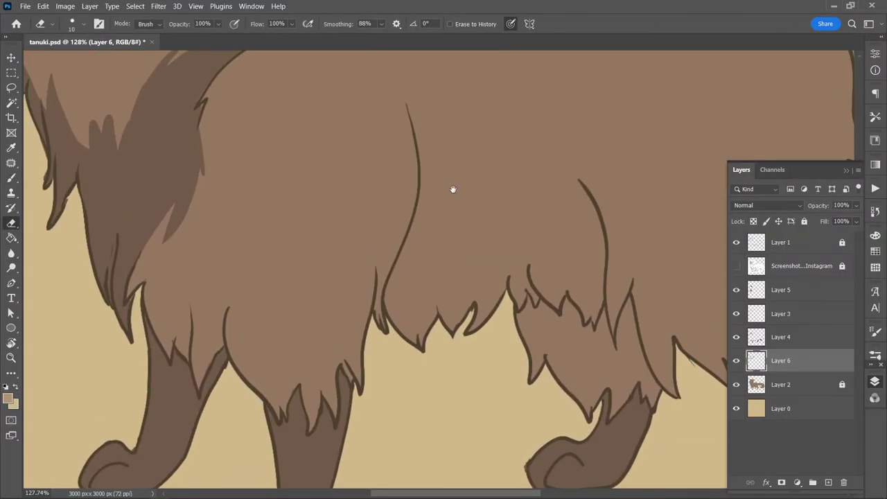
left_click_drag(380, 222, 350, 370)
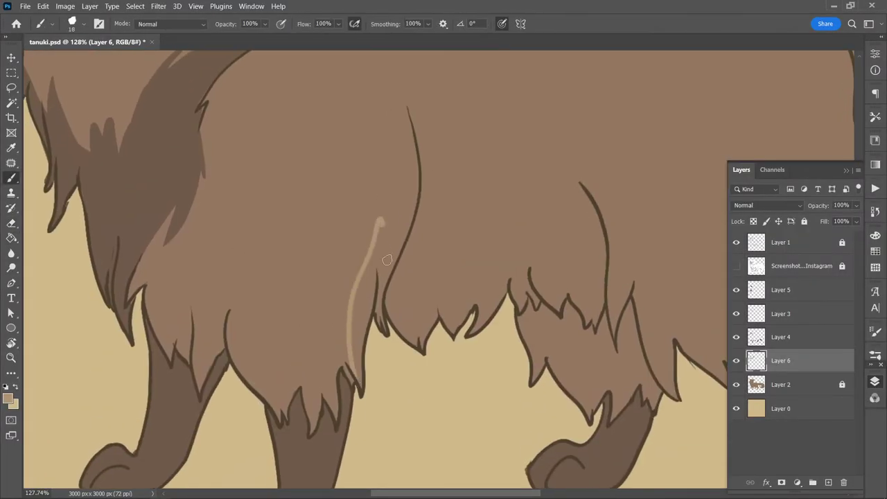
left_click_drag(400, 245, 354, 367)
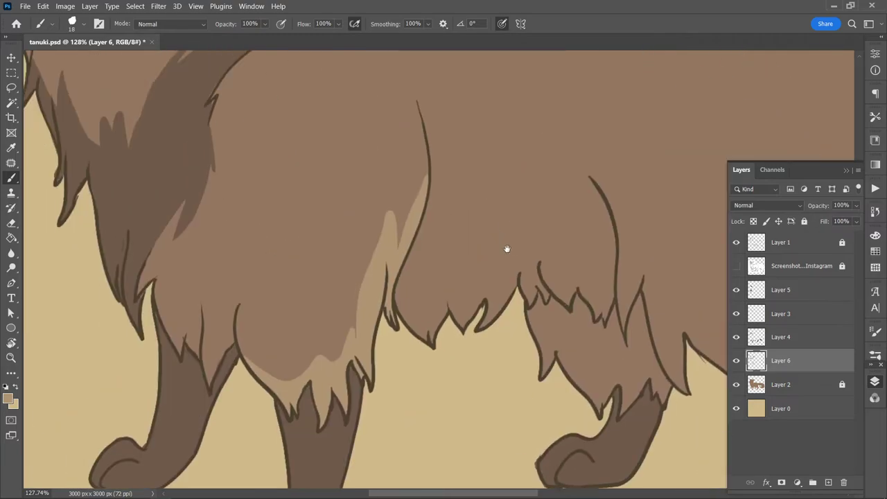
key("ctrl+0")
Step: Refill the background with Pantone 7503 C and paint white highlights into both pupils
left_click(781, 408)
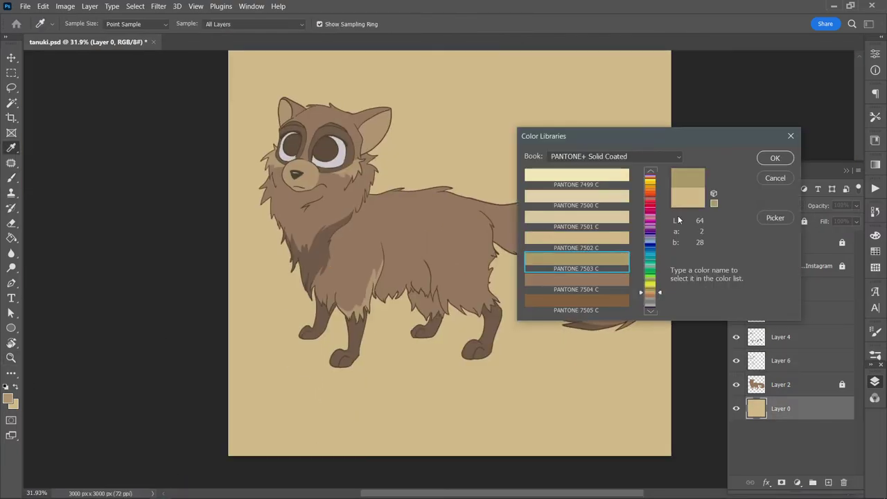
left_click(470, 130)
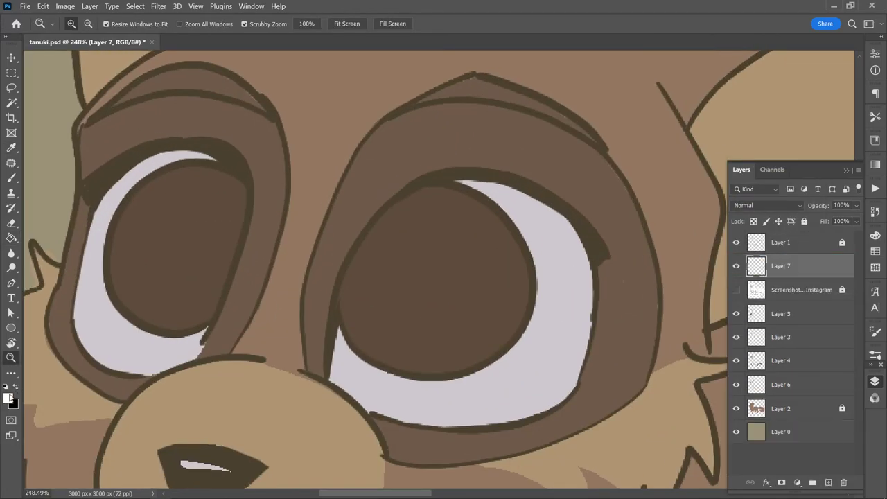
key("b")
left_click_drag(206, 184, 198, 186)
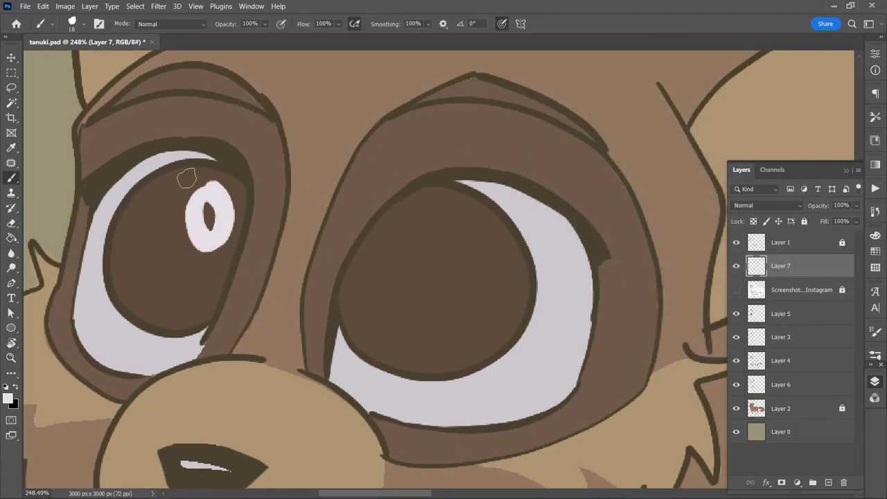
left_click_drag(446, 227, 506, 276)
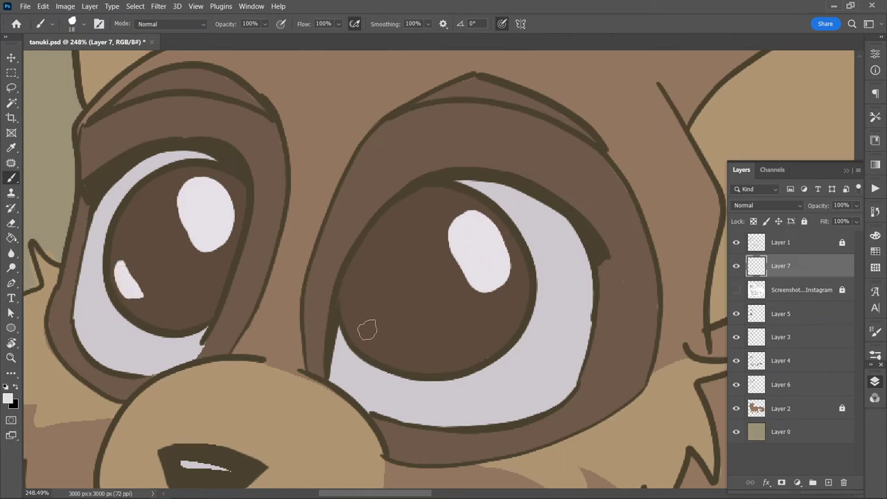
left_click_drag(361, 325, 391, 348)
Step: Zoom out to show the whole tanuki and lock the layers down the stack
key("z")
left_click_drag(349, 238, 264, 242)
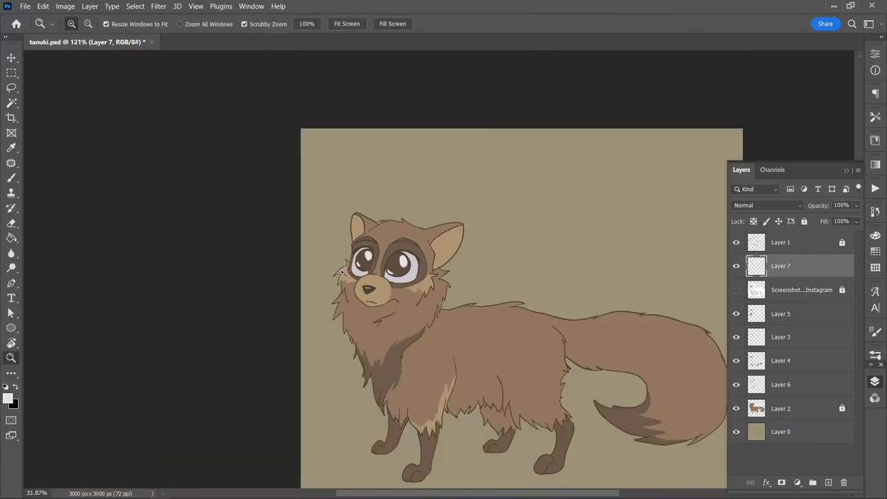
key("slash")
key("alt+bracketleft")
key("alt+bracketleft")
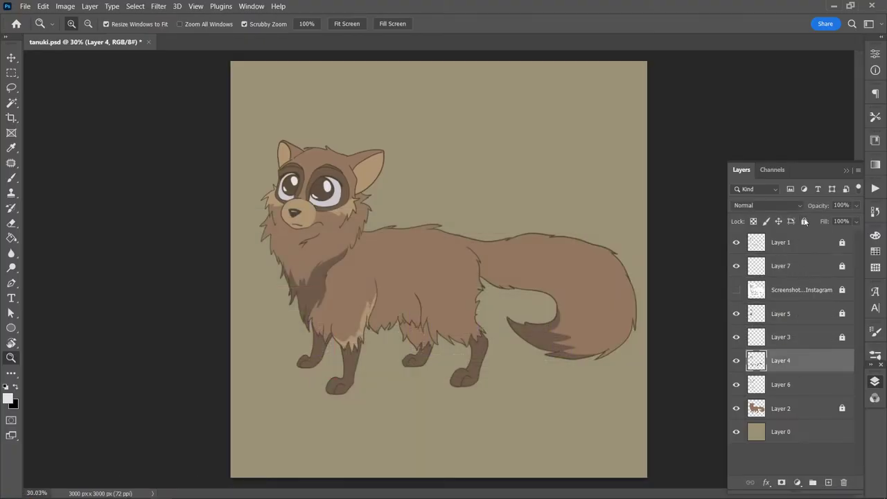
key("alt+bracketleft")
key("alt+bracketleft")
key("alt+bracketleft")
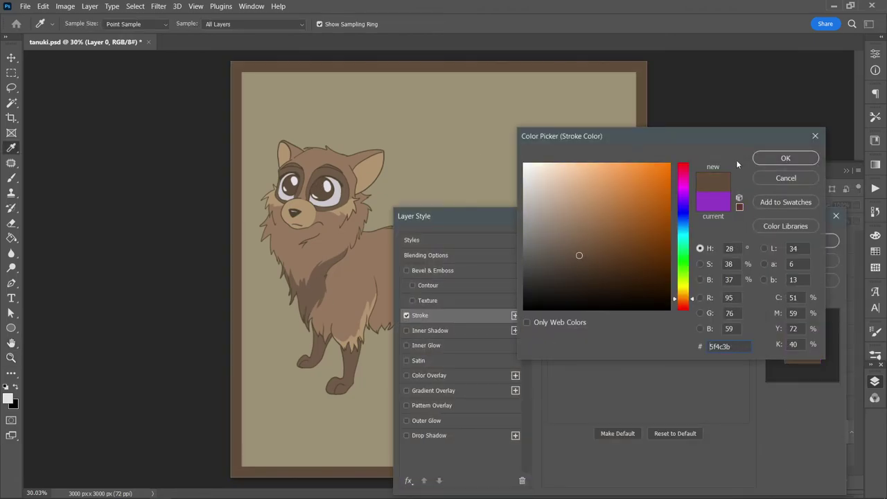
Step: Add a dark brown #5f4c3b stroke border to the background and lock all layers
key("Return")
key("Return")
left_click(780, 408)
left_click(780, 242, "shift")
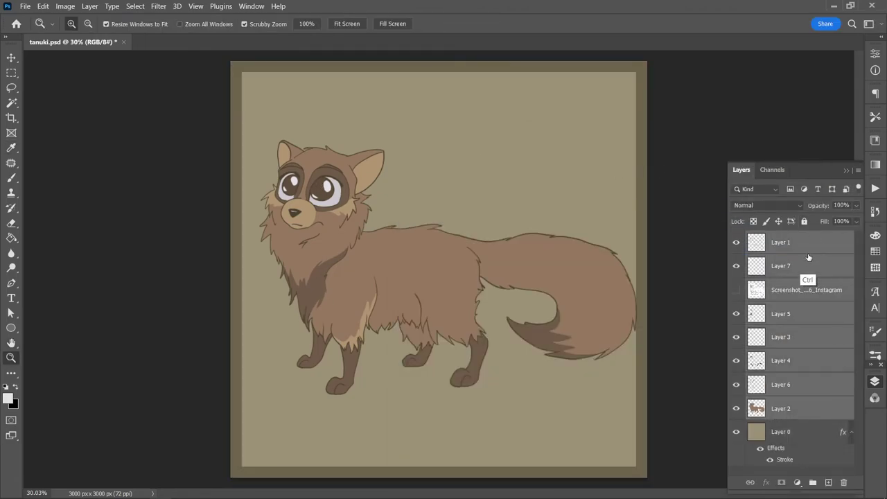
key("ctrl+plus")
Step: Save the document and commit the PINKREINE logo placed at bottom right
left_click_drag(415, 268, 407, 267)
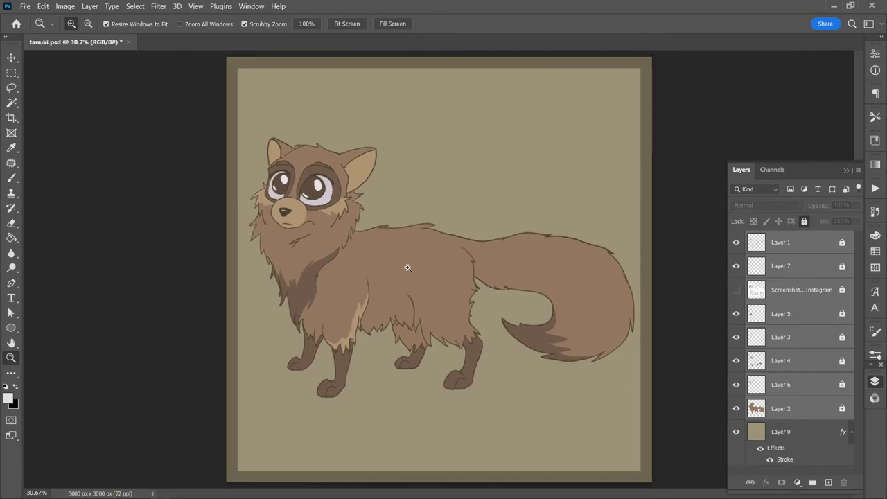
key("ctrl+s")
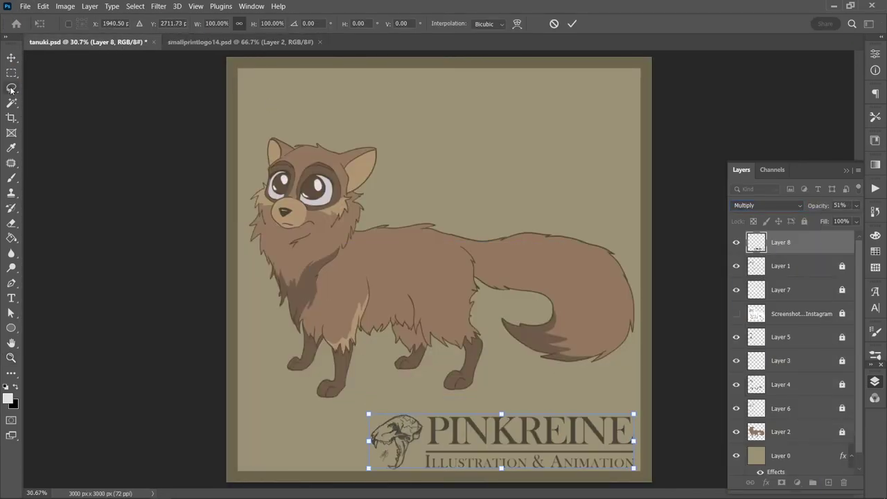
key("Return")
Step: Type 'Tanuki!' across the top in Luckiest Guy at 492 pt
key("t")
left_click_drag(351, 83, 634, 180)
type("Tanuki!")
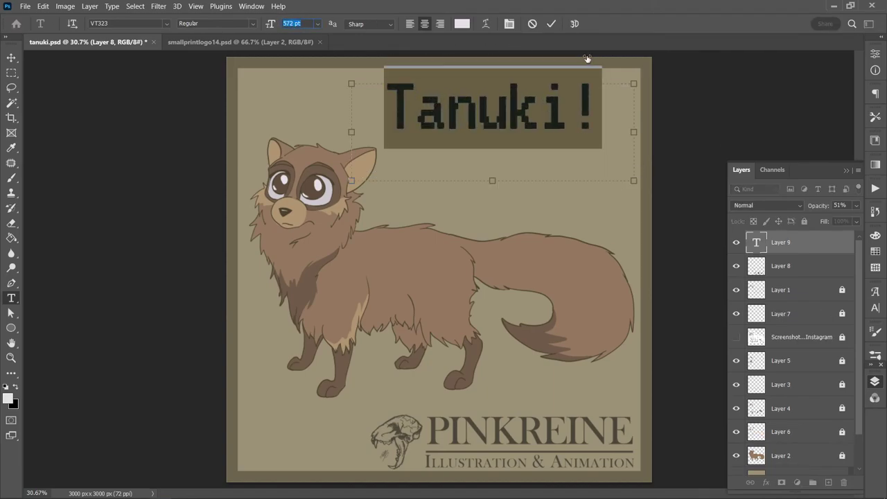
left_click(128, 23)
left_click(138, 57)
scroll(306, 23, "down", 8)
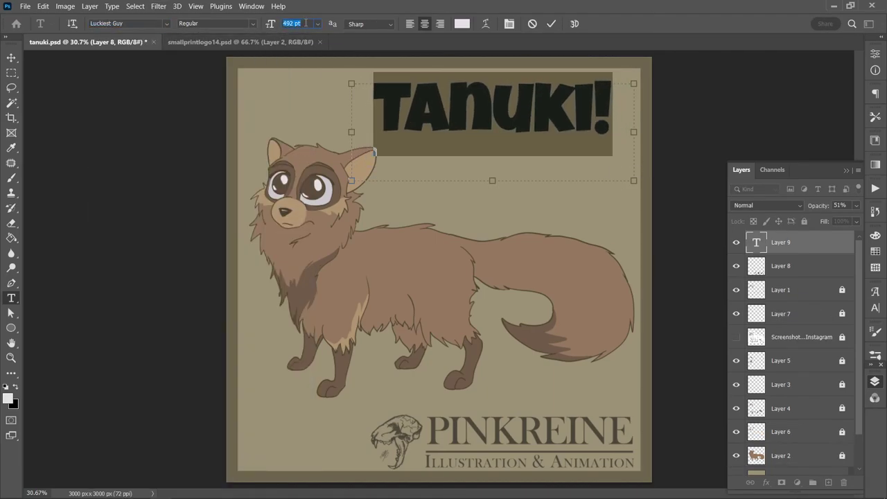
left_click(875, 307)
key("Escape")
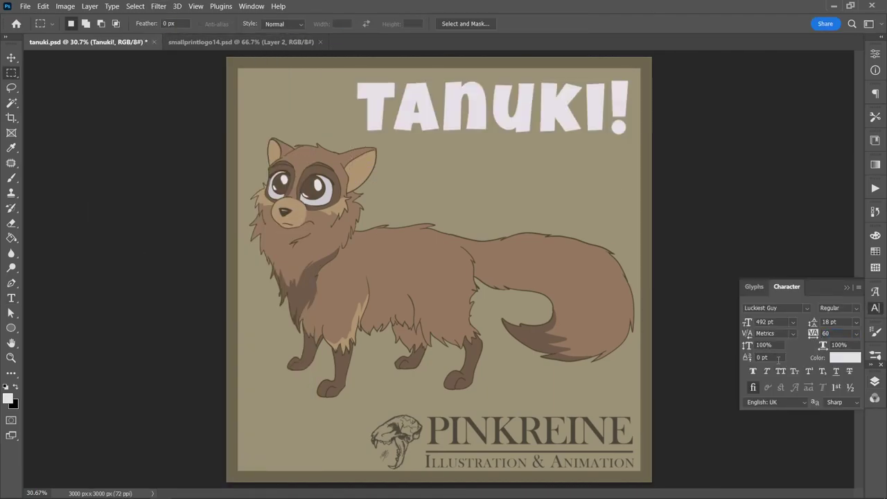
Step: Colour the title and give it a light lavender Stroke outline
left_click(11, 148)
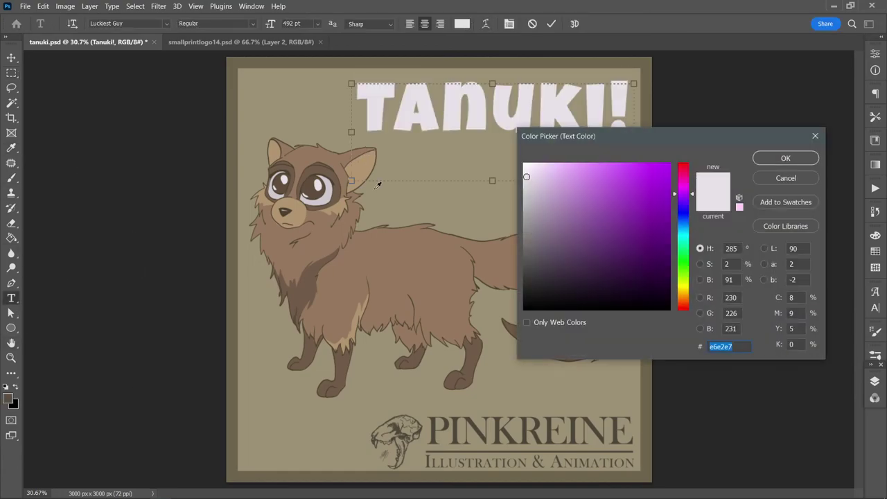
left_click(781, 400)
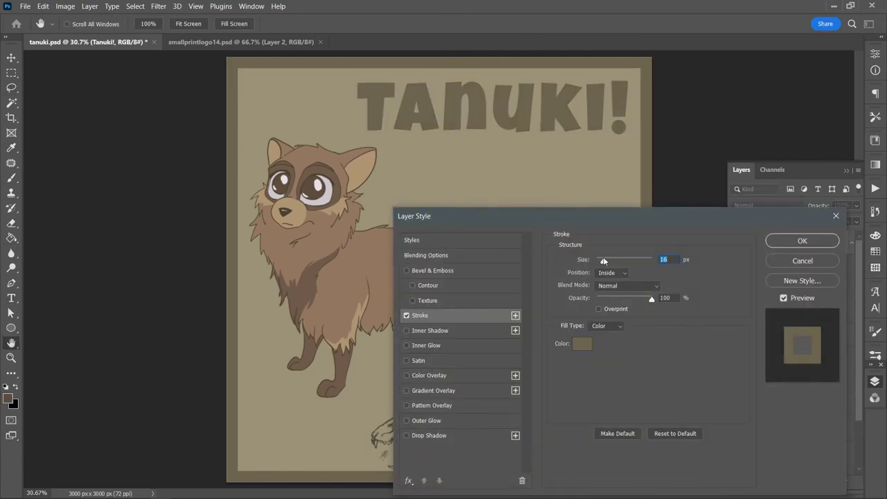
left_click(582, 342)
left_click(527, 190)
left_click(783, 157)
left_click(779, 242)
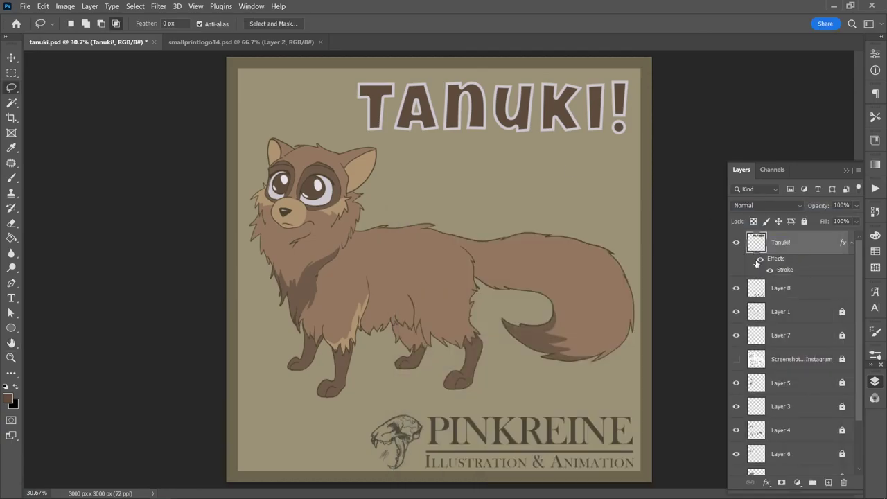
Step: Make a rasterized title copy darkened to black at 46% opacity beneath the original as a shadow
right_click(783, 266)
left_click(728, 97)
right_click(790, 242)
left_click(473, 169)
key("ctrl+u")
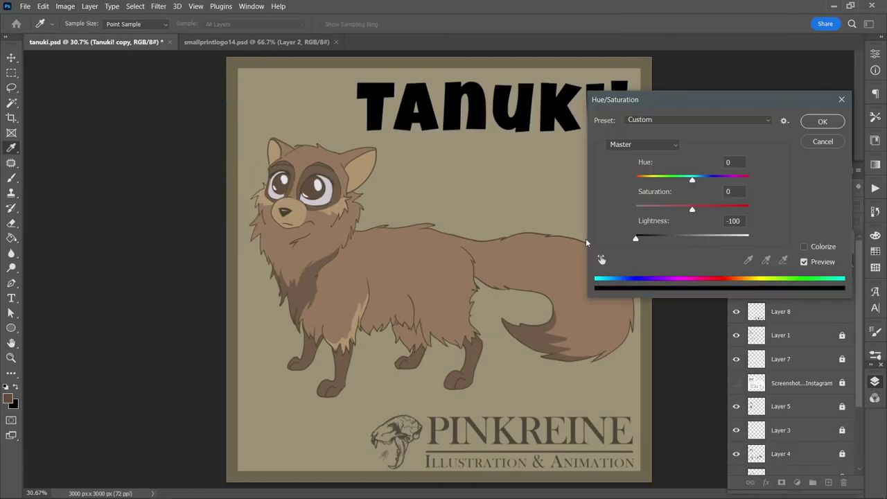
key("Return")
left_click_drag(788, 241, 787, 300)
left_click_drag(818, 205, 827, 221)
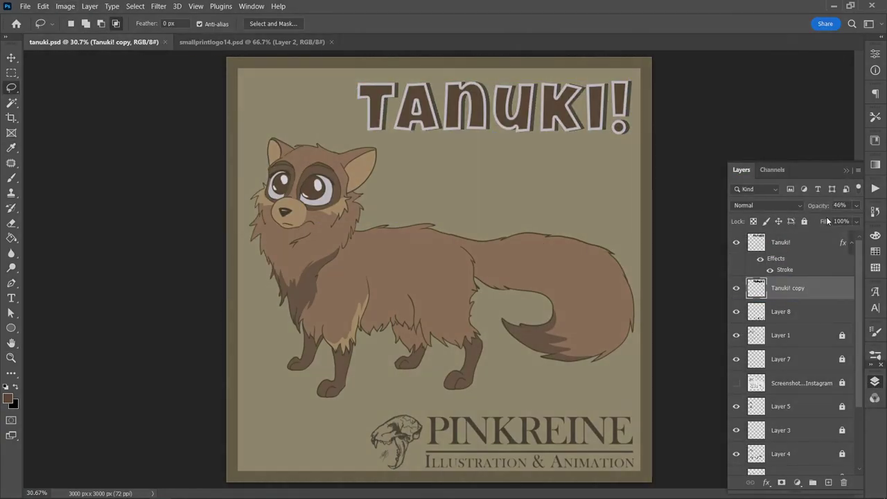